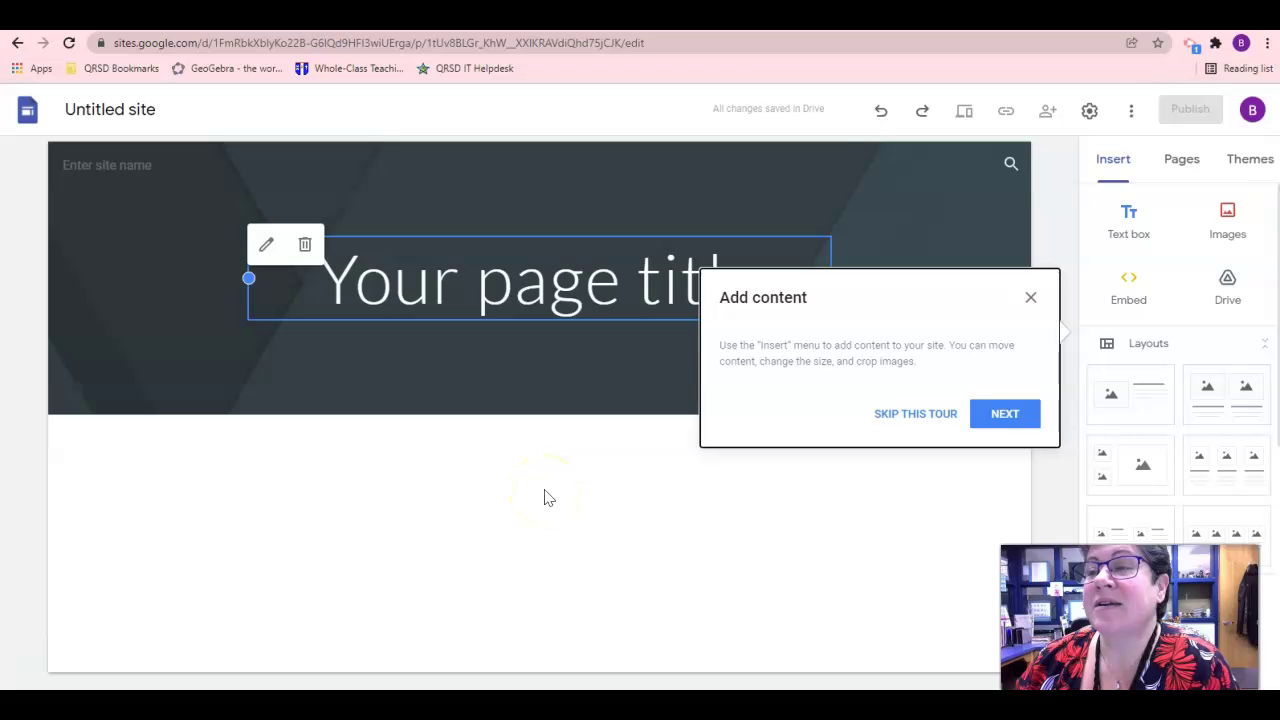
Dismiss the Add content tour popup and set the page title to Egypt Newspaper.
click(1033, 297)
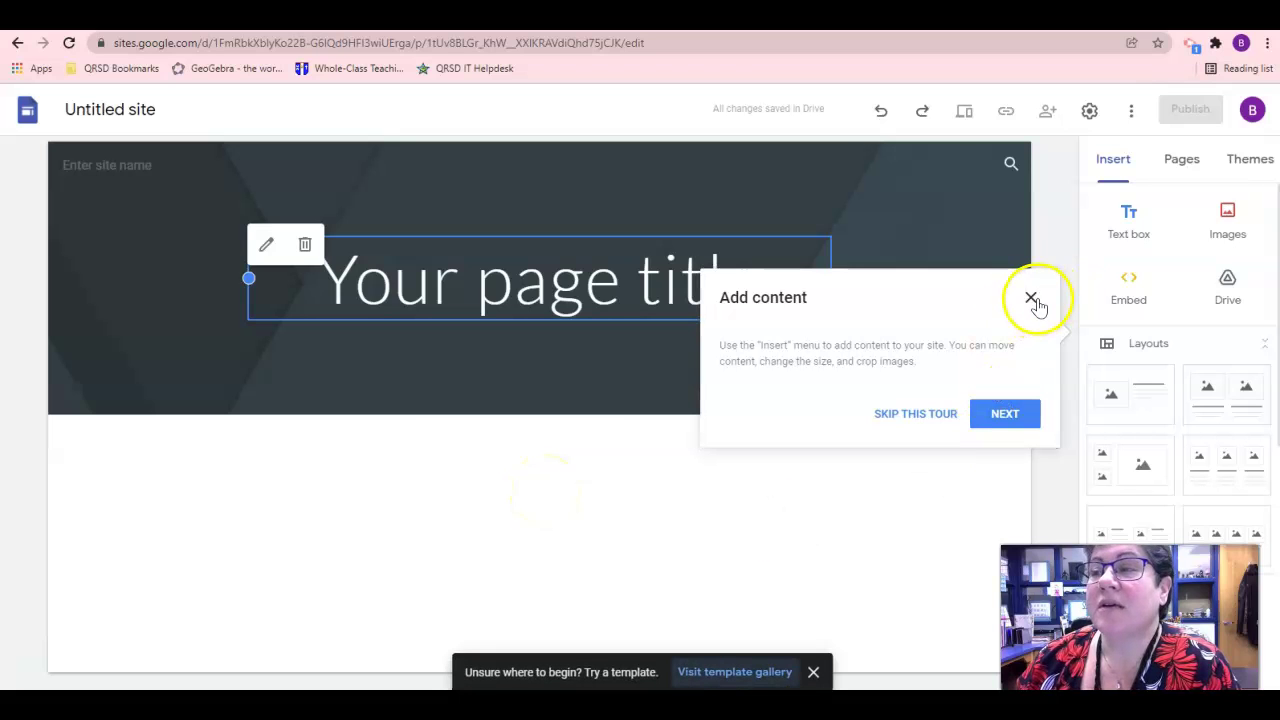
click(1033, 301)
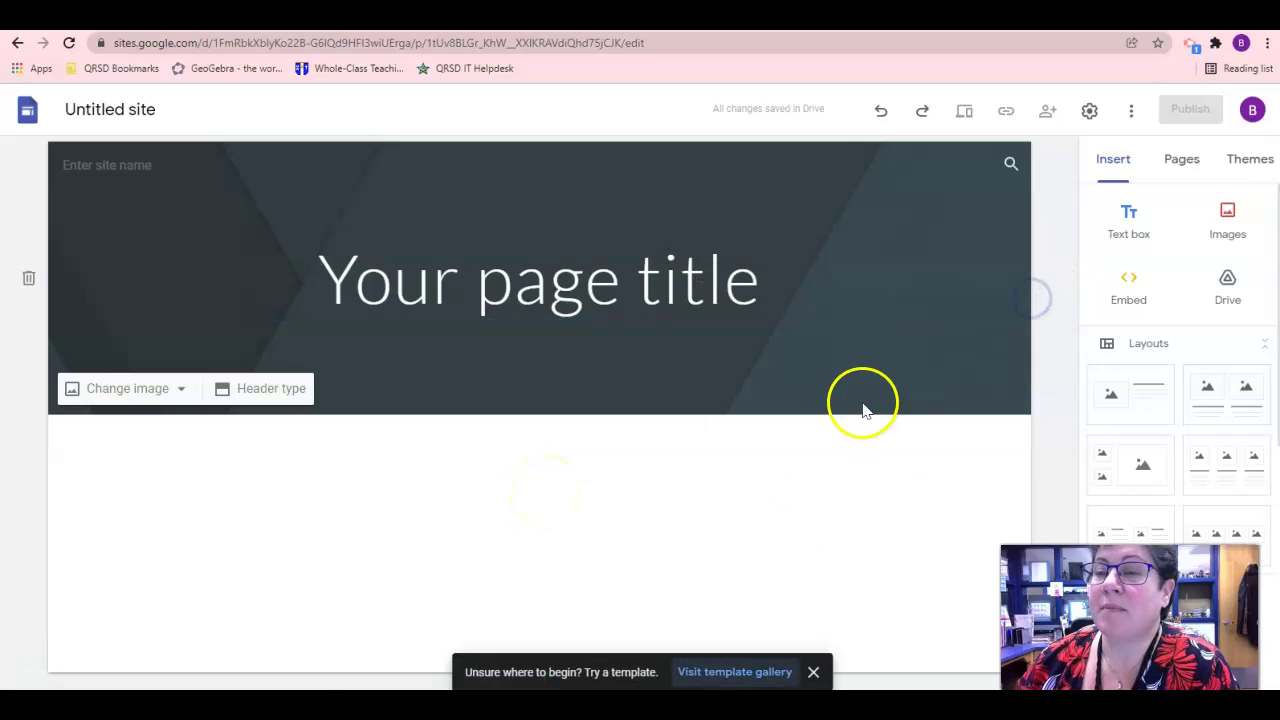
click(663, 286)
triple_click(254, 280)
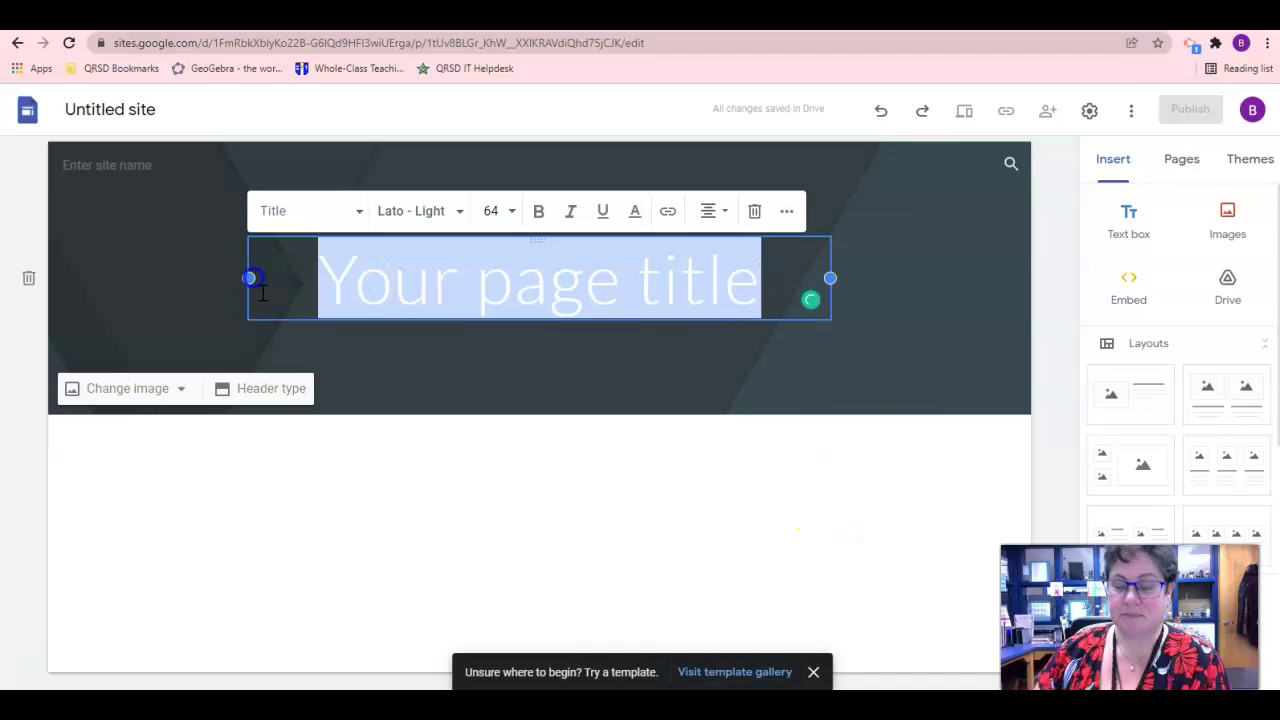
text(Egypt Newspaper)
click(12, 560)
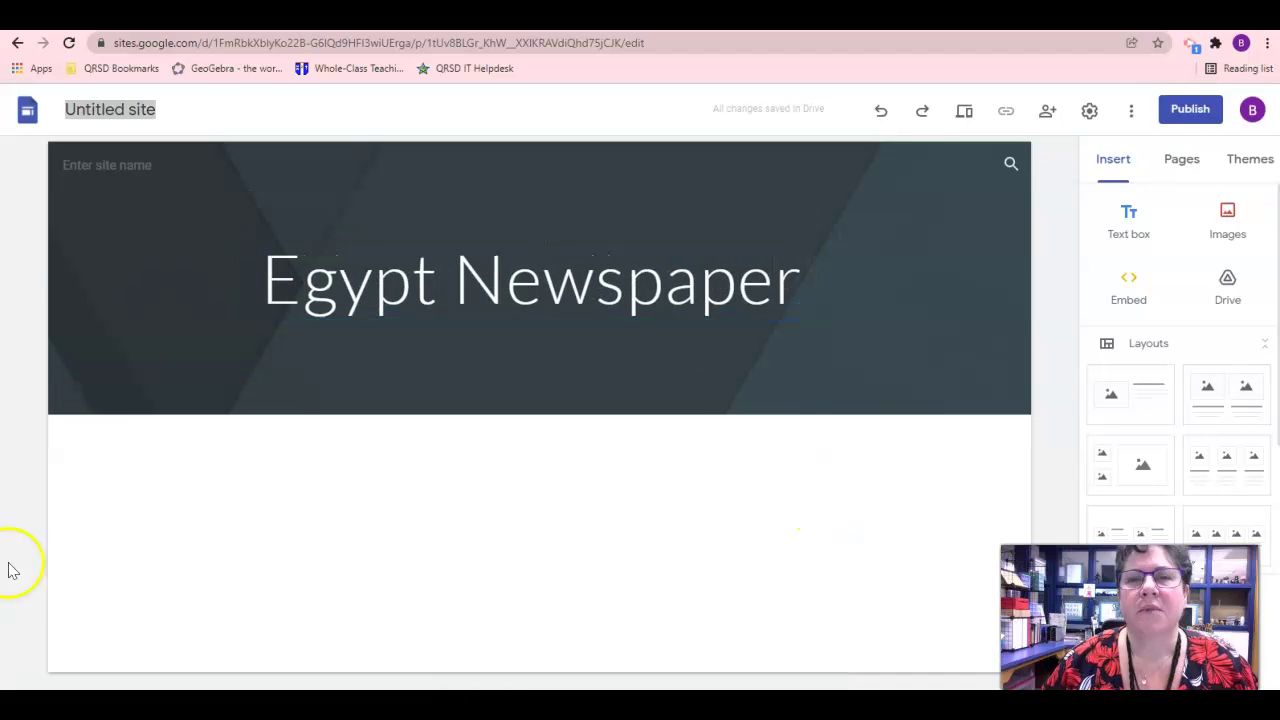
Name the untitled site with the author's first initial and surname followed by EgyptionTimes.
click(122, 130)
click(112, 133)
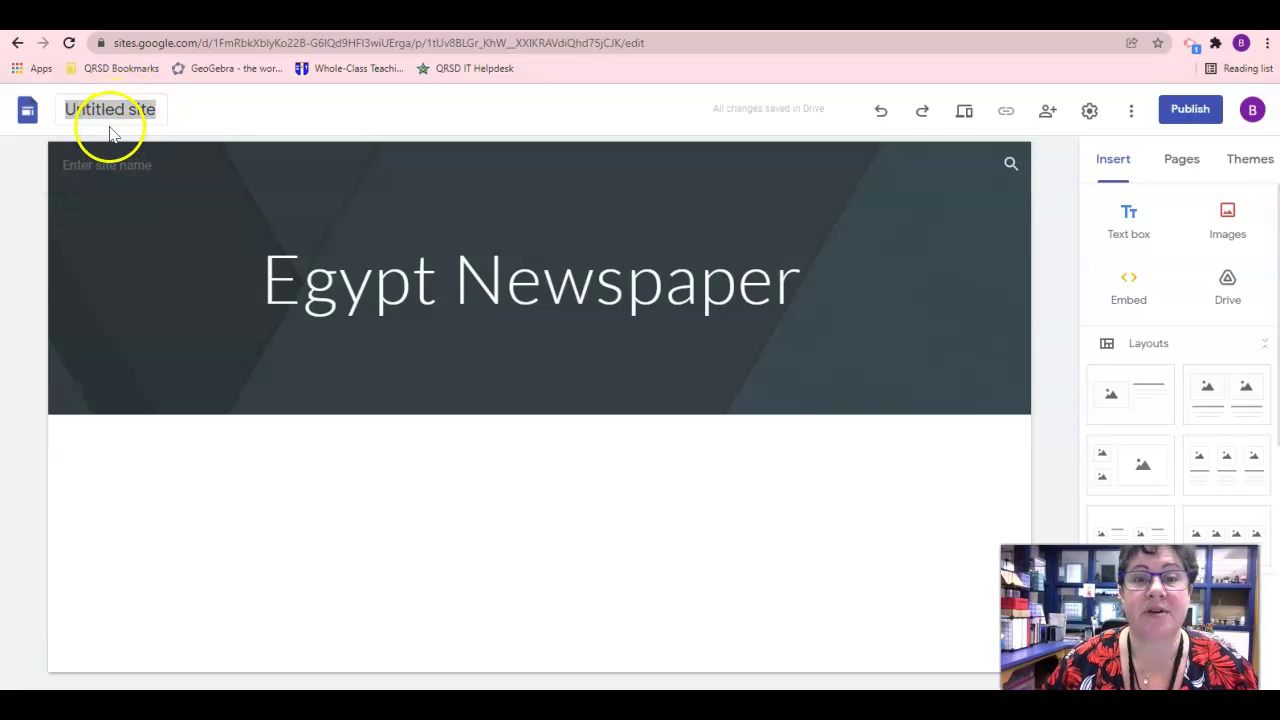
text(BHarveyEgyptionTimes)
click(170, 291)
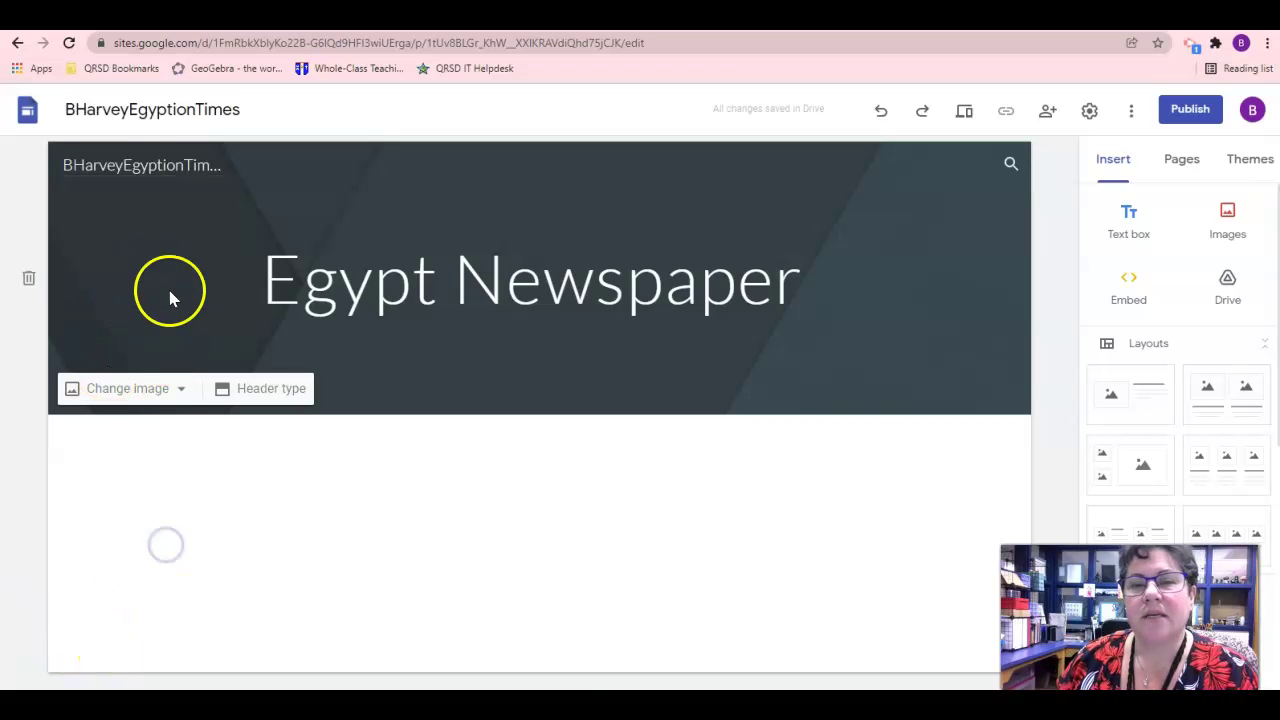
Replace the header background by uploading the Sphinx and pyramids picture from the Downloads folder.
click(147, 395)
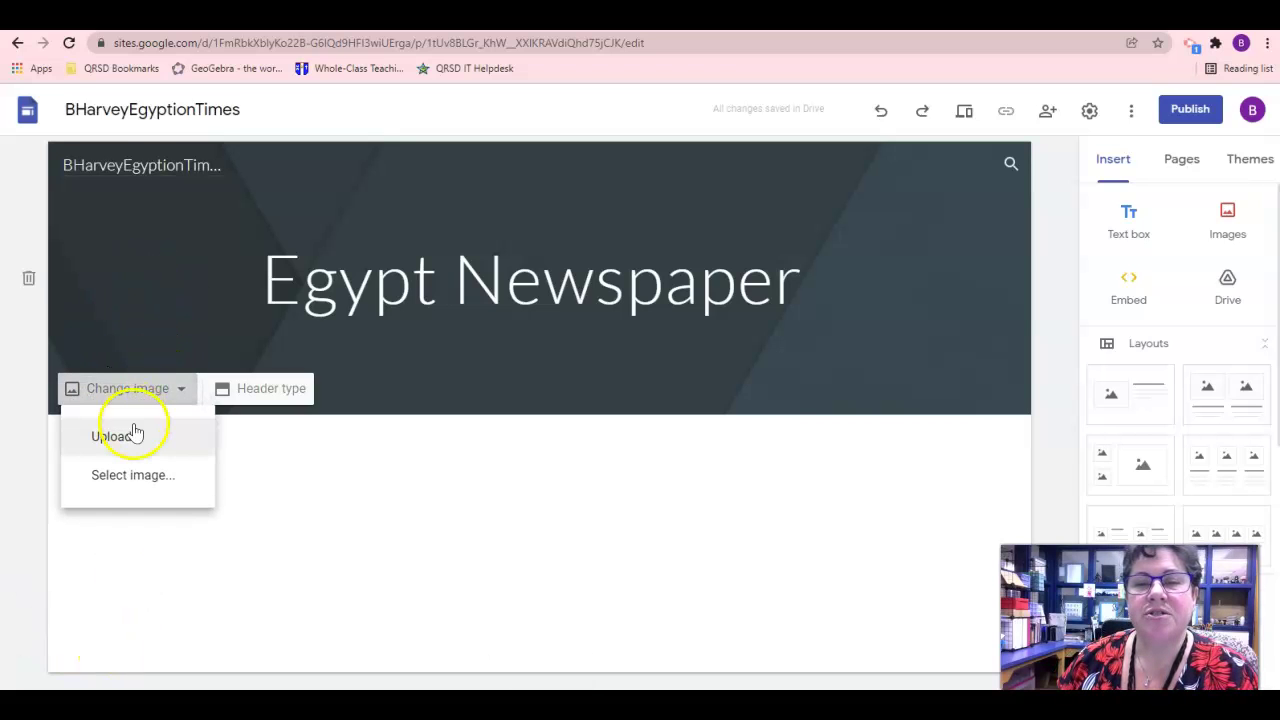
click(138, 437)
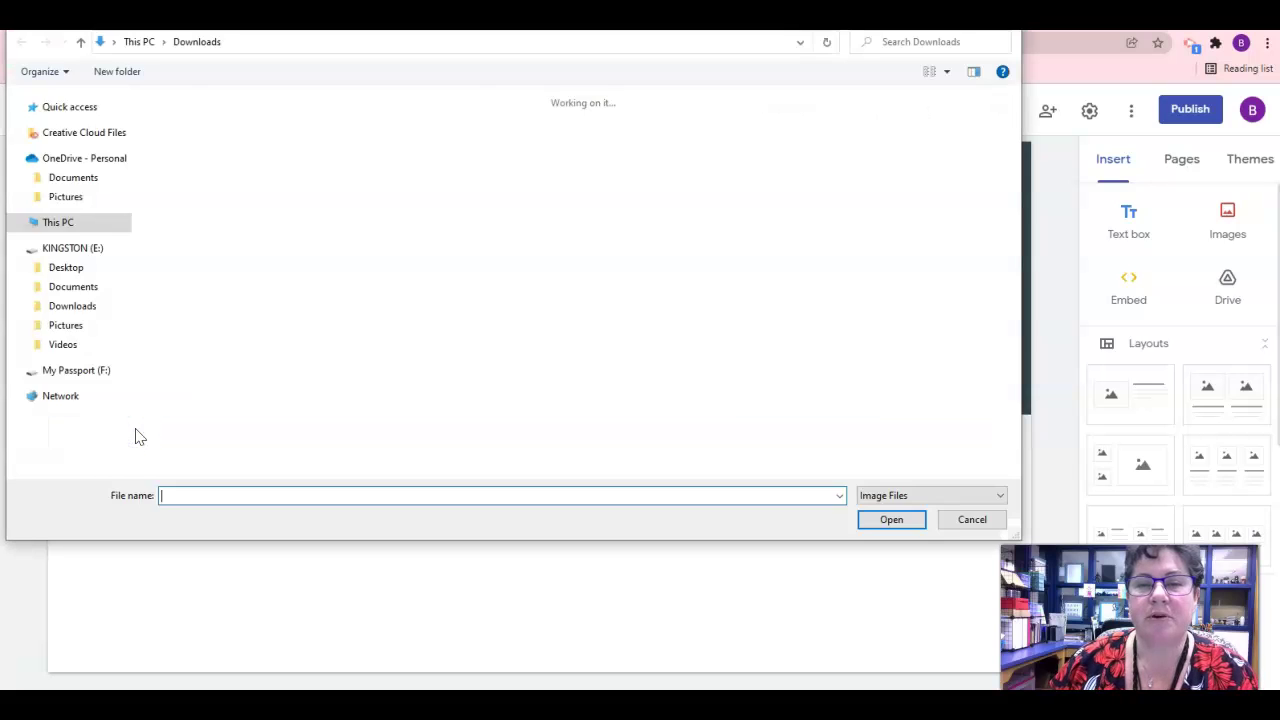
double_click(165, 133)
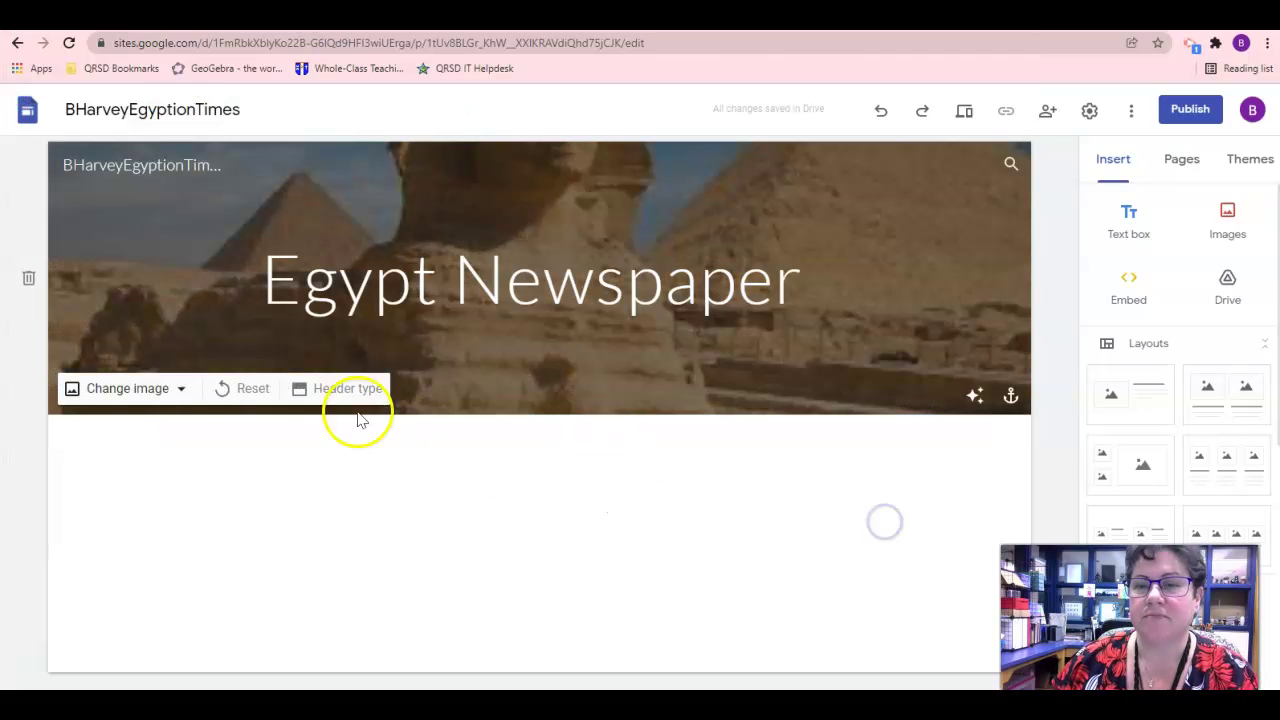
Try the Cover and Large banner header types, and set the header back to Banner.
click(357, 390)
click(140, 390)
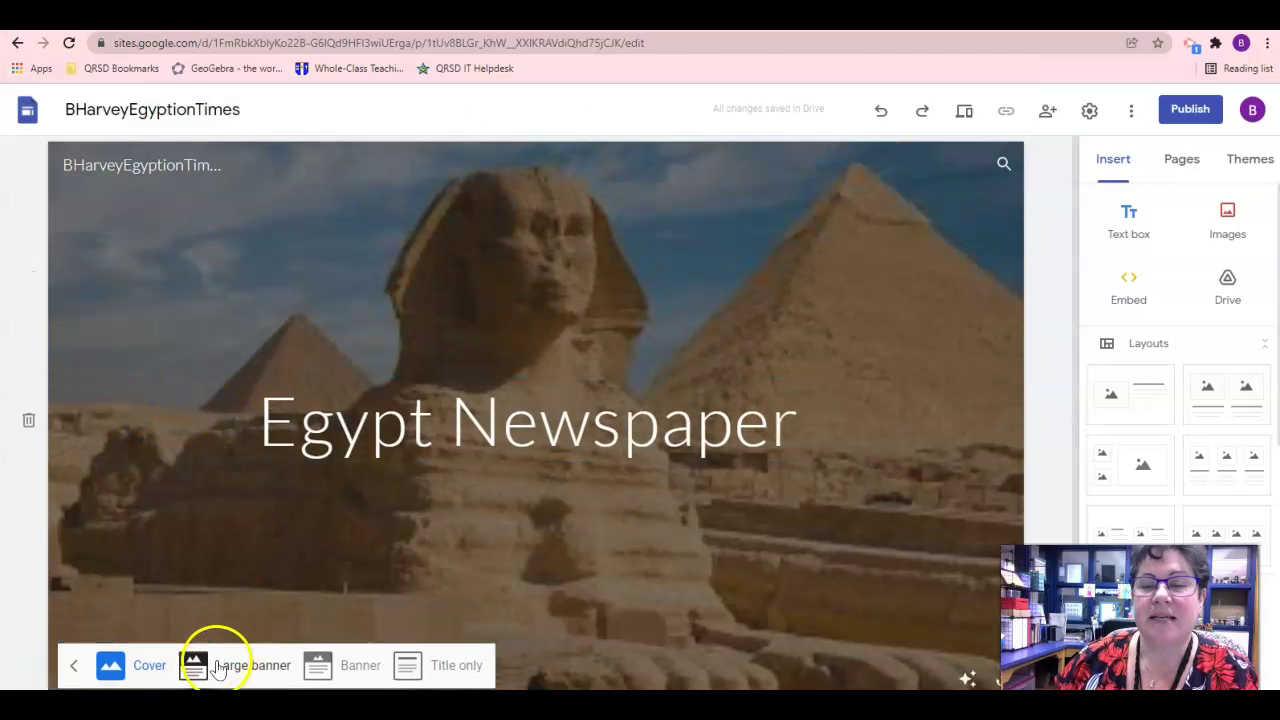
click(241, 671)
click(358, 540)
click(543, 520)
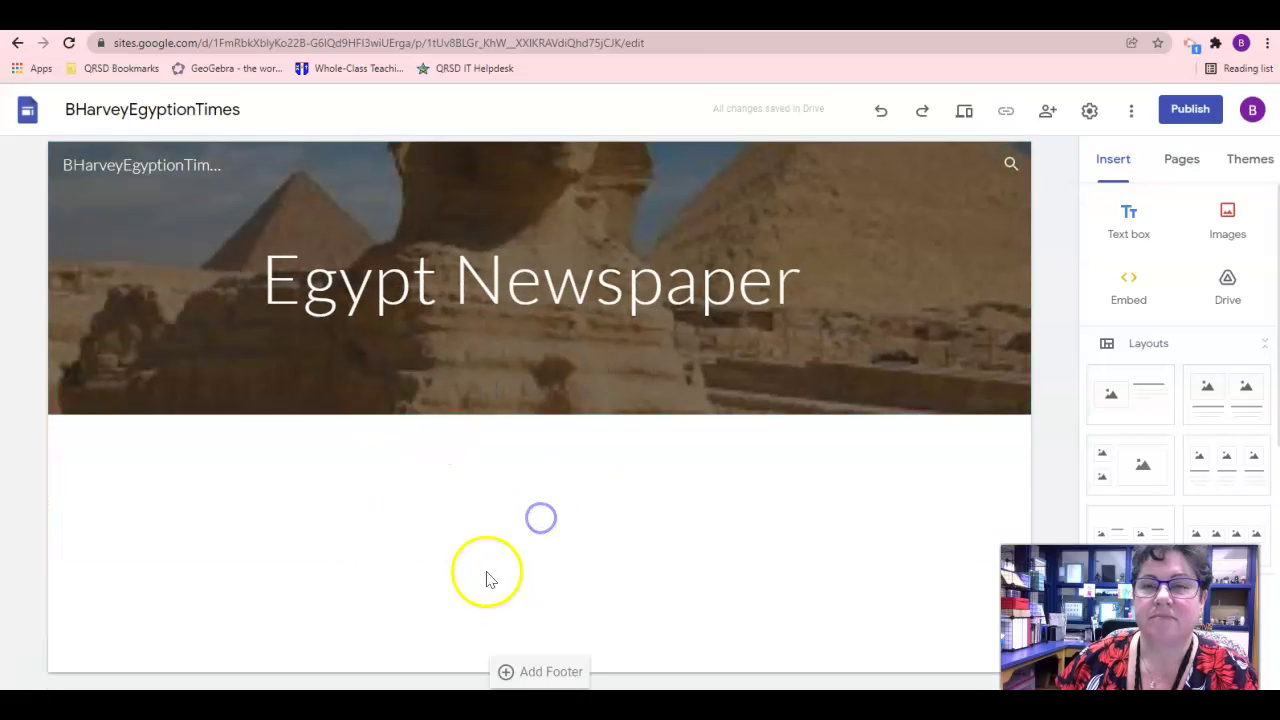
Add a text box below the header and paste in the lorem ipsum text from the Snappy Egypt Title Here collection in Wakelet.
click(1128, 220)
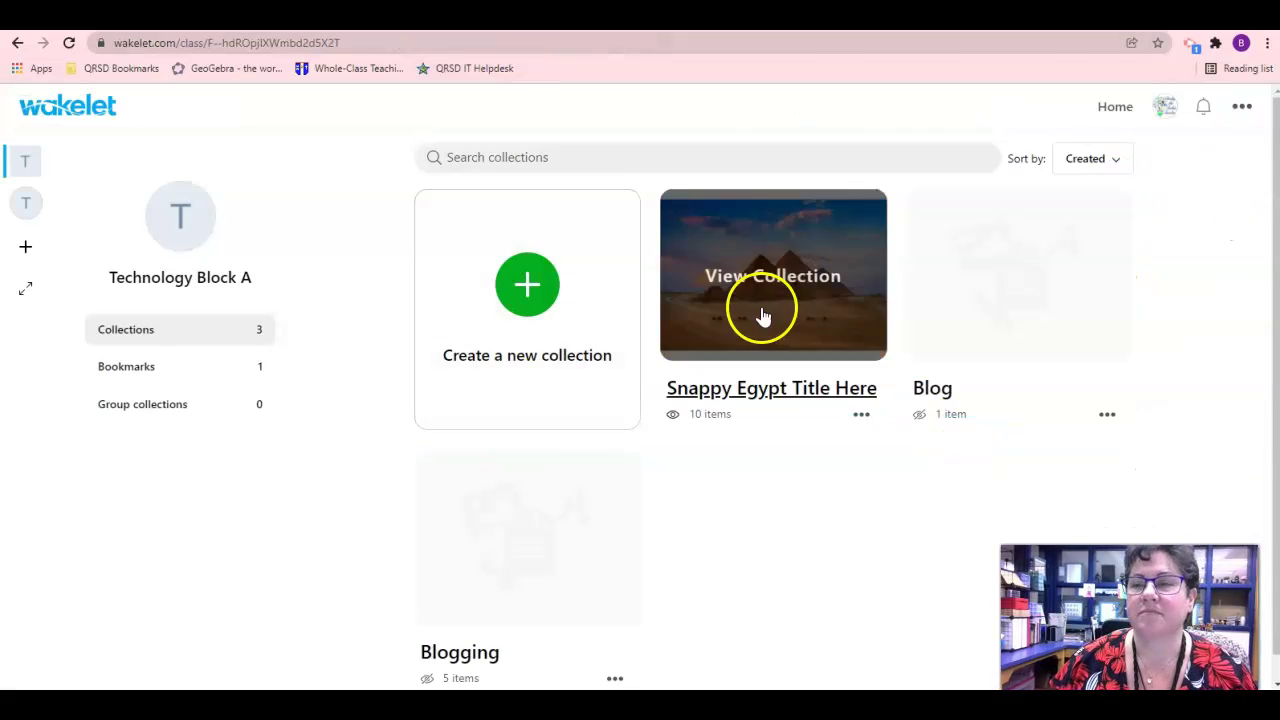
click(762, 316)
triple_click(266, 451)
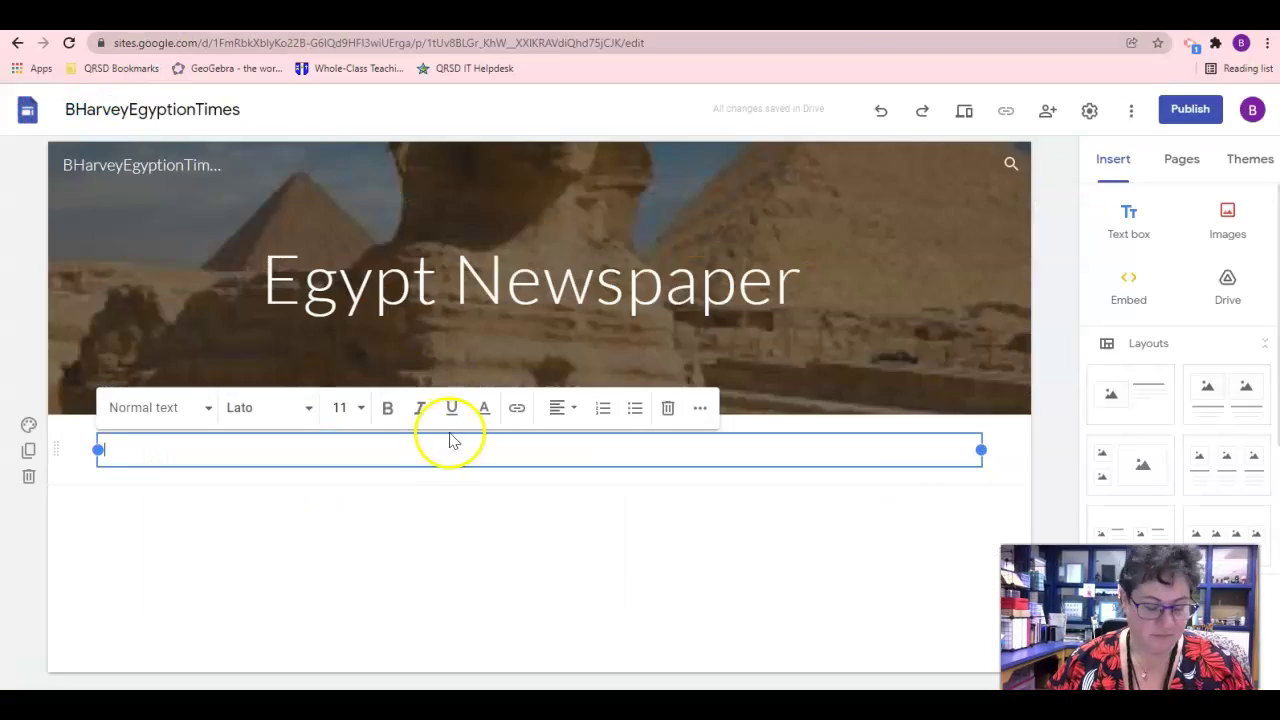
key(ctrl+v)
Try narrower widths for the article text box, paste its text again, and widen it to the full content width.
drag(971, 457, 374, 449)
scroll(223, 457, down, 5)
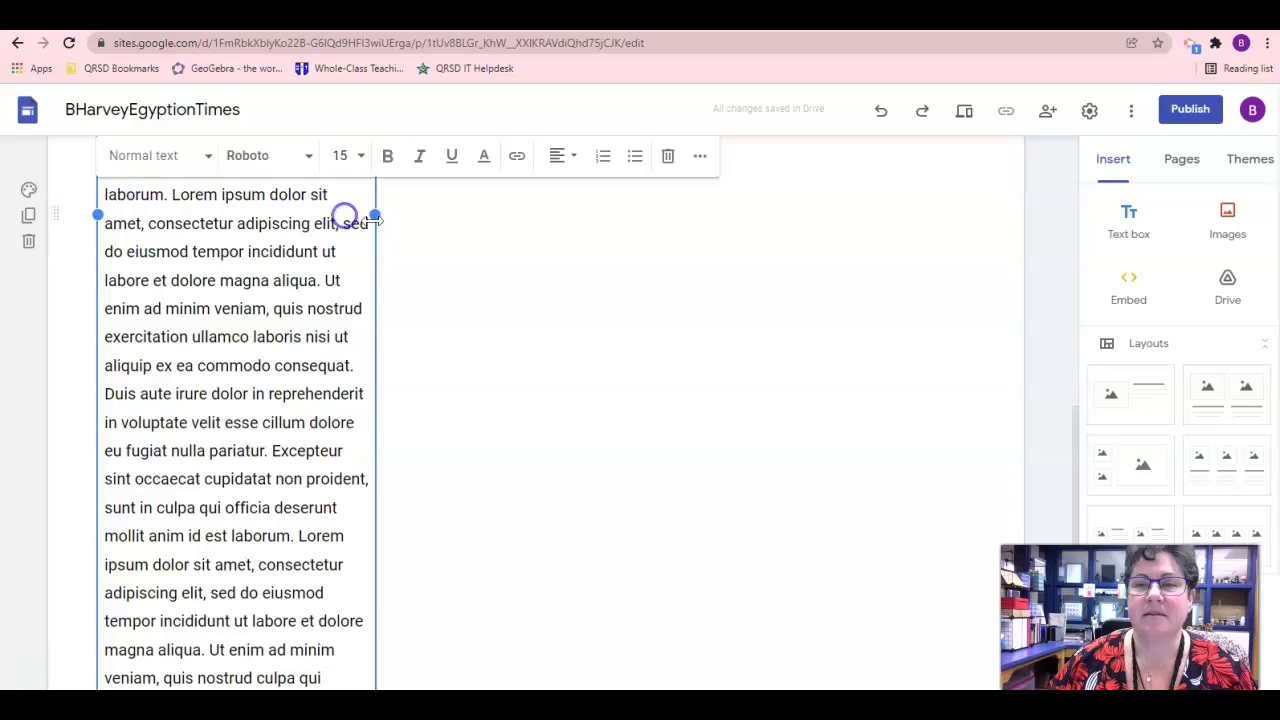
drag(374, 212, 540, 240)
key(ctrl+v)
drag(523, 391, 1021, 393)
Format all of the article's lorem ipsum text in Lato Light at size 12.
drag(355, 648, 107, 302)
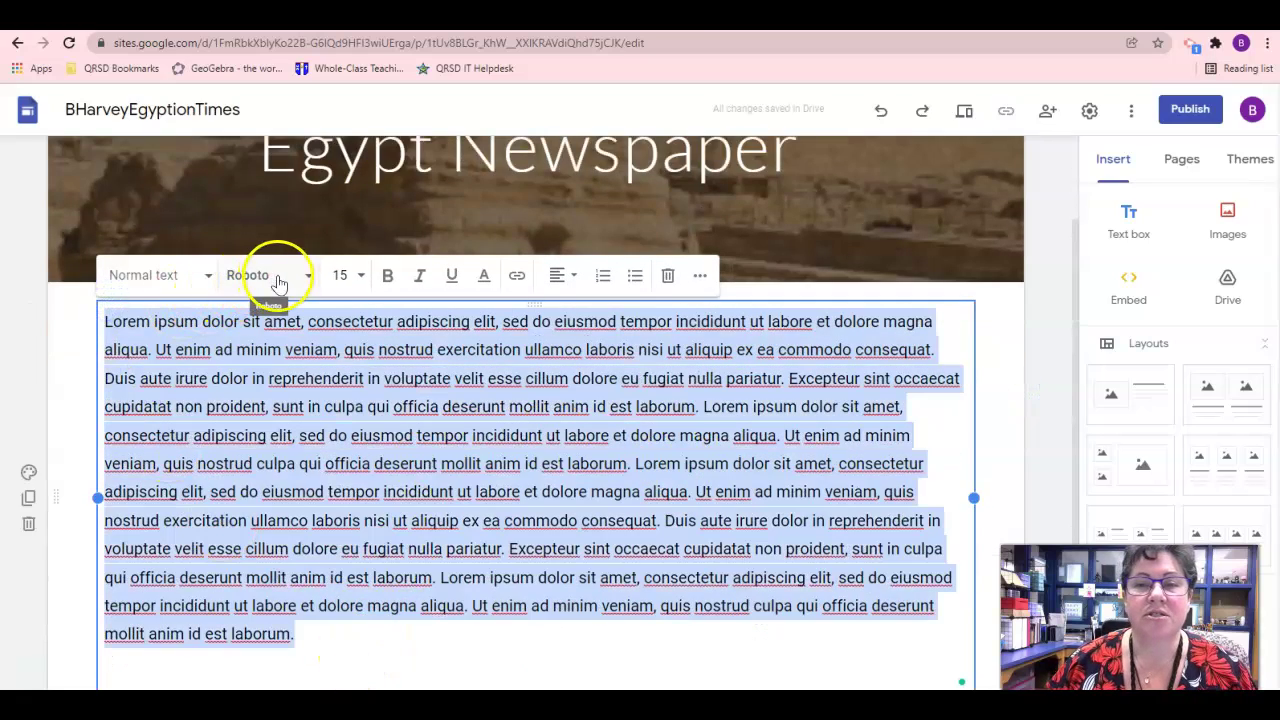
click(342, 275)
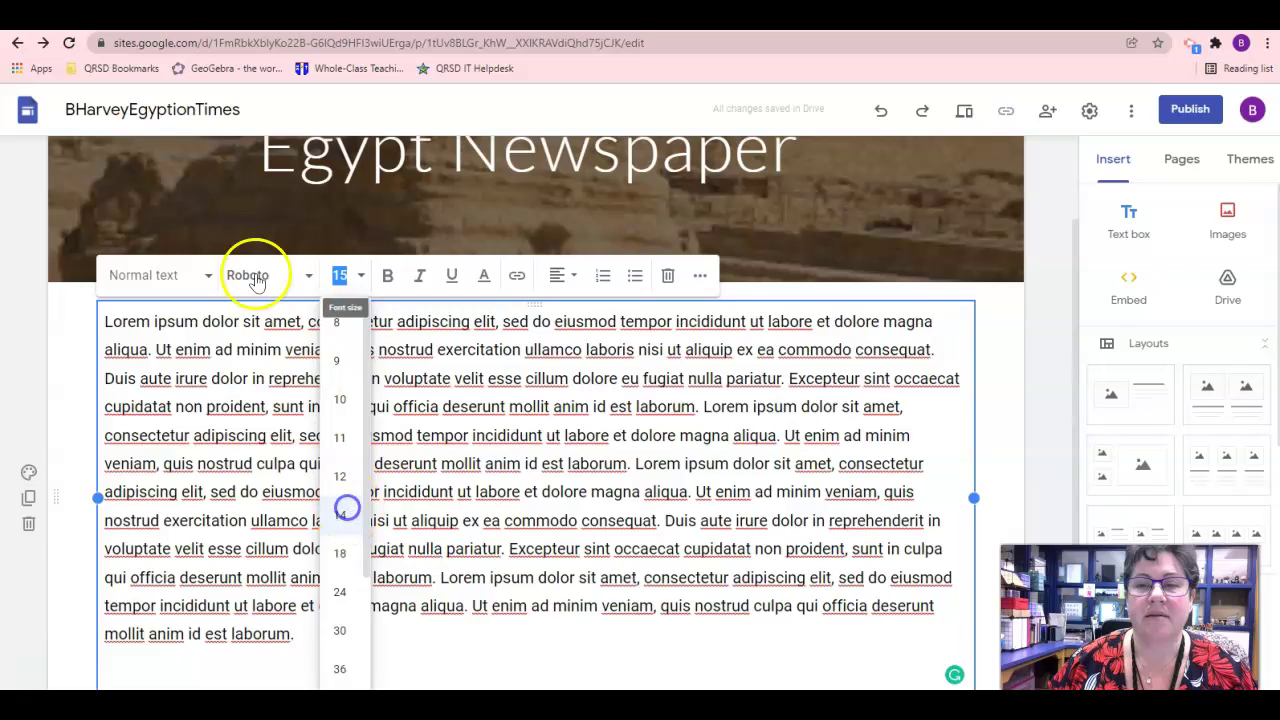
click(255, 275)
mouse_move(288, 344)
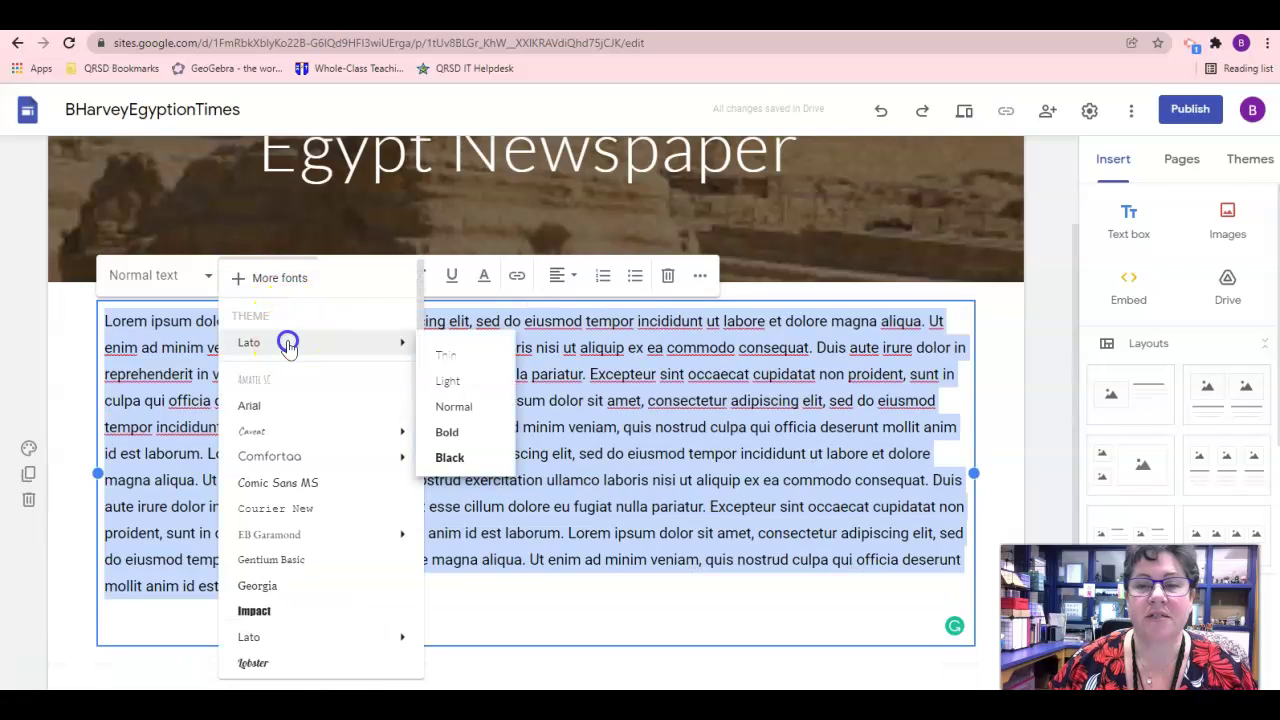
click(447, 381)
click(342, 273)
click(346, 470)
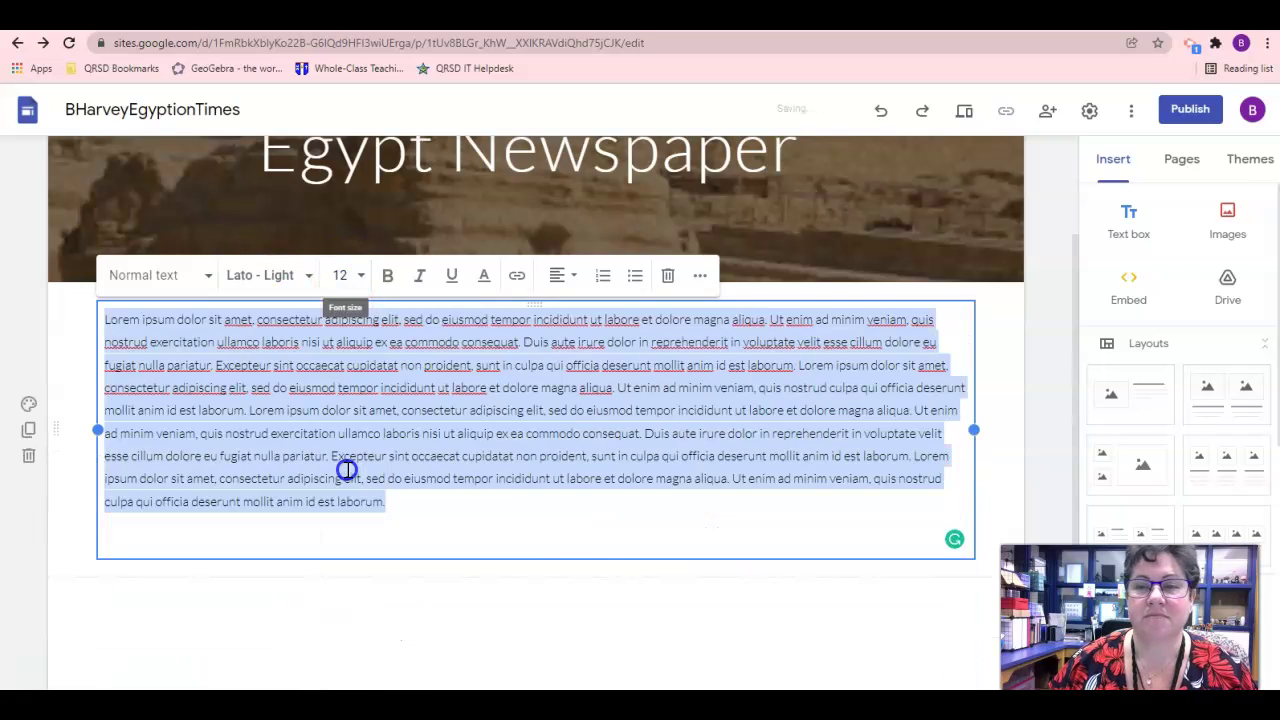
Narrow the article text box to less than half the page width and add a small text box reading Date here above it.
drag(975, 430, 428, 457)
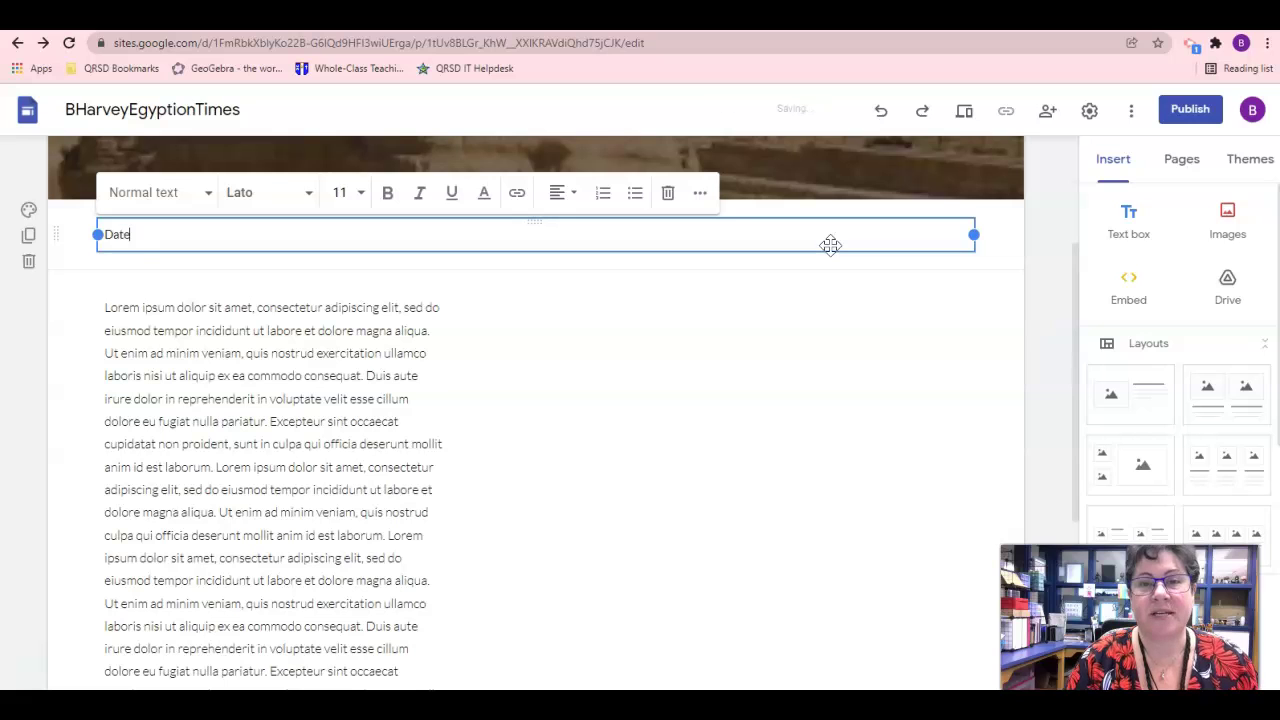
drag(972, 234, 302, 256)
Add a narrow text box on the right side of the Date here row and enter Text here in it.
click(1130, 215)
scroll(789, 243, up, 2)
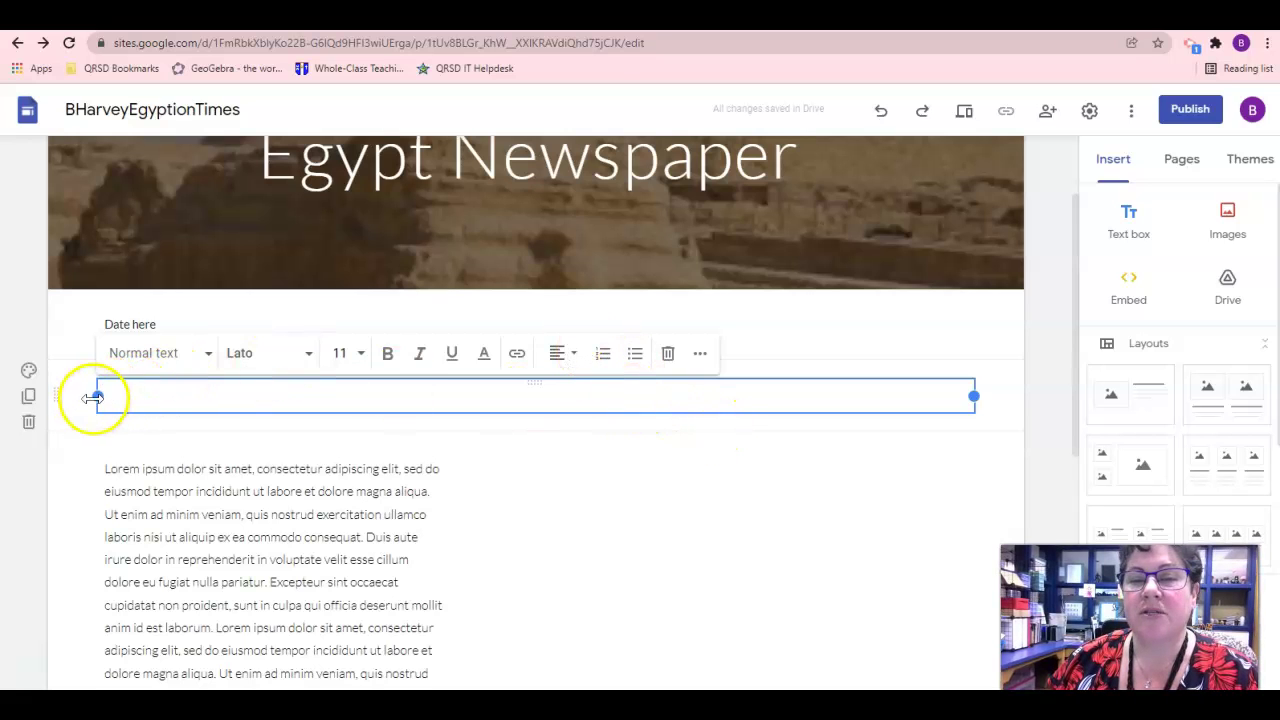
drag(130, 400, 697, 400)
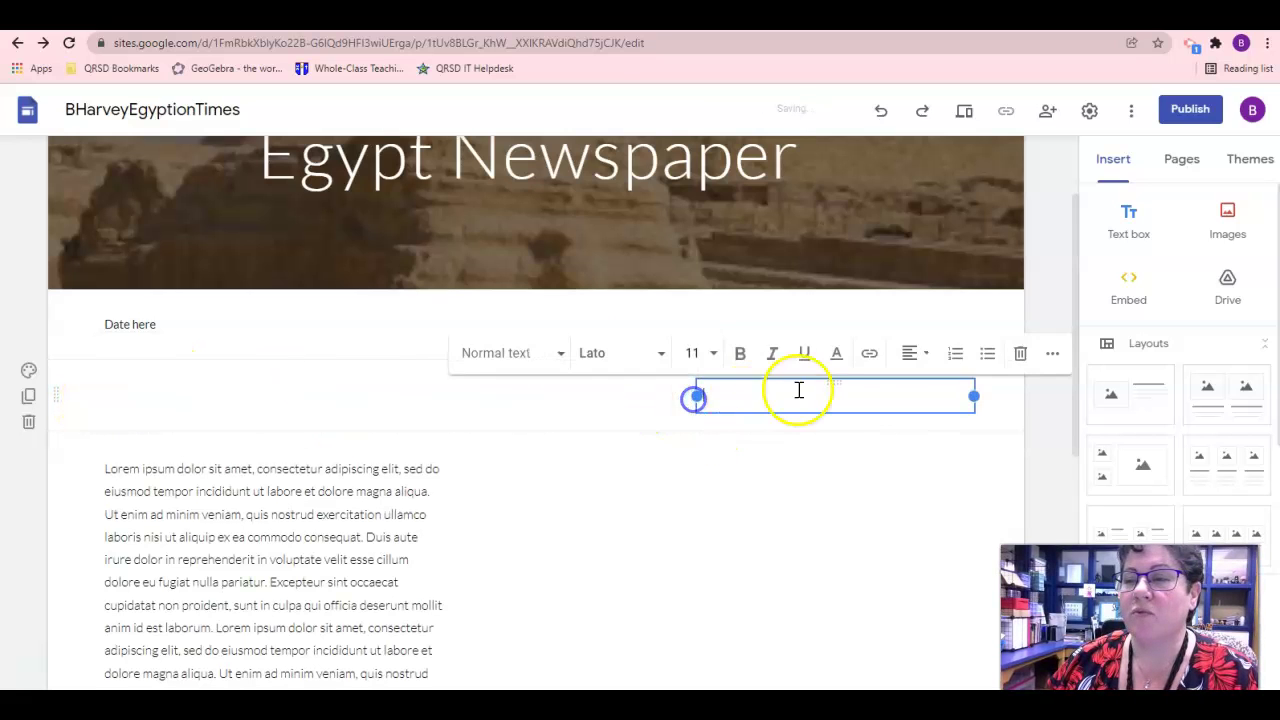
drag(835, 385, 760, 323)
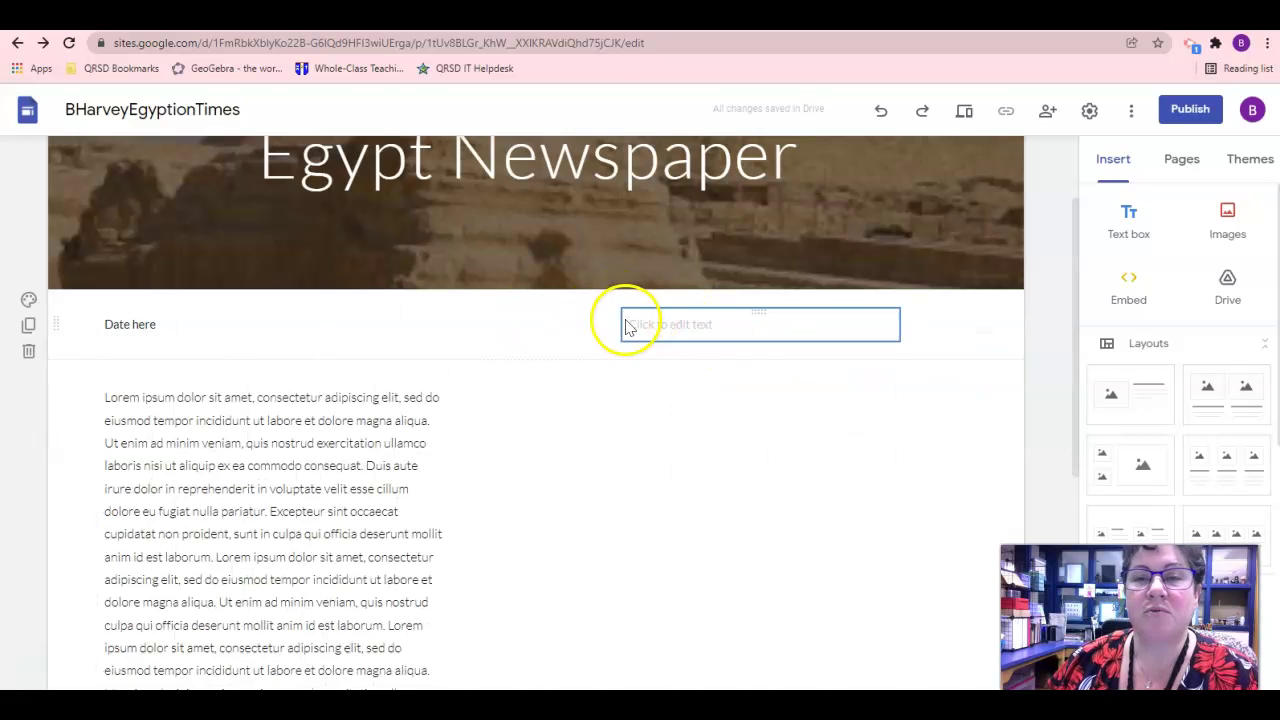
mouse_move(761, 316)
mouse_down()
mouse_move(757, 360)
mouse_move(761, 322)
mouse_up()
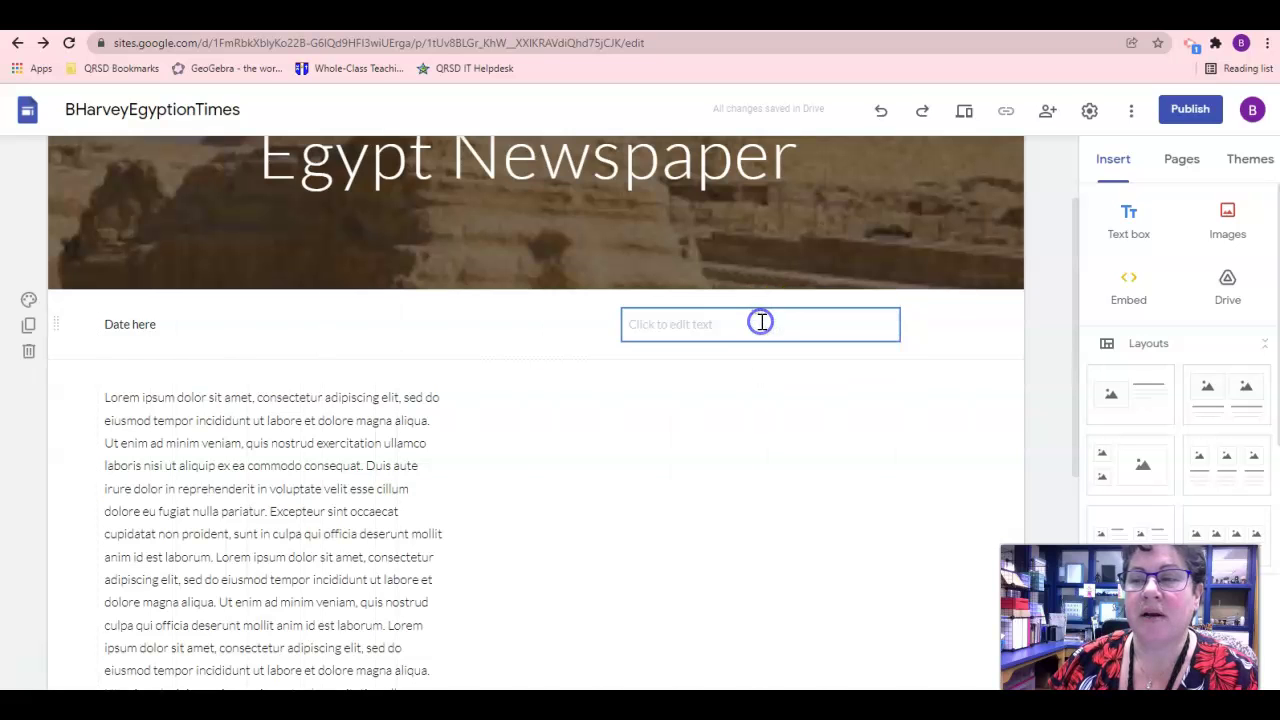
click(759, 317)
text(Text here)
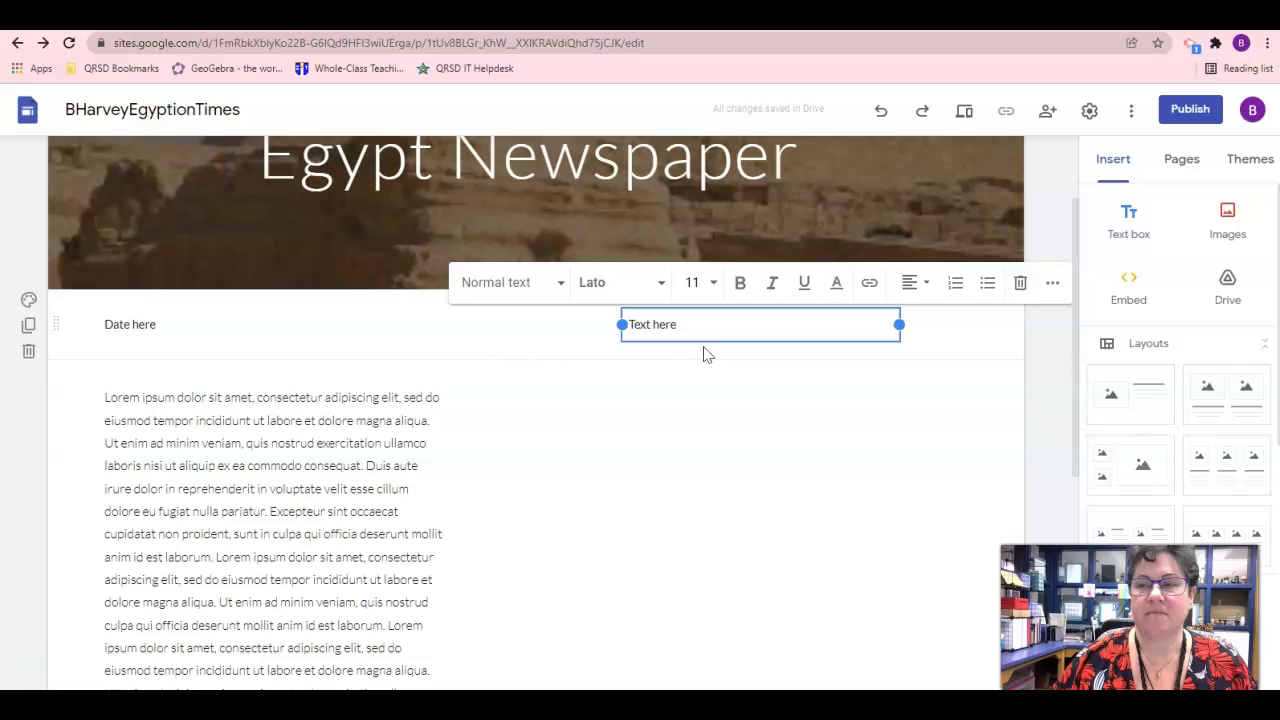
click(703, 374)
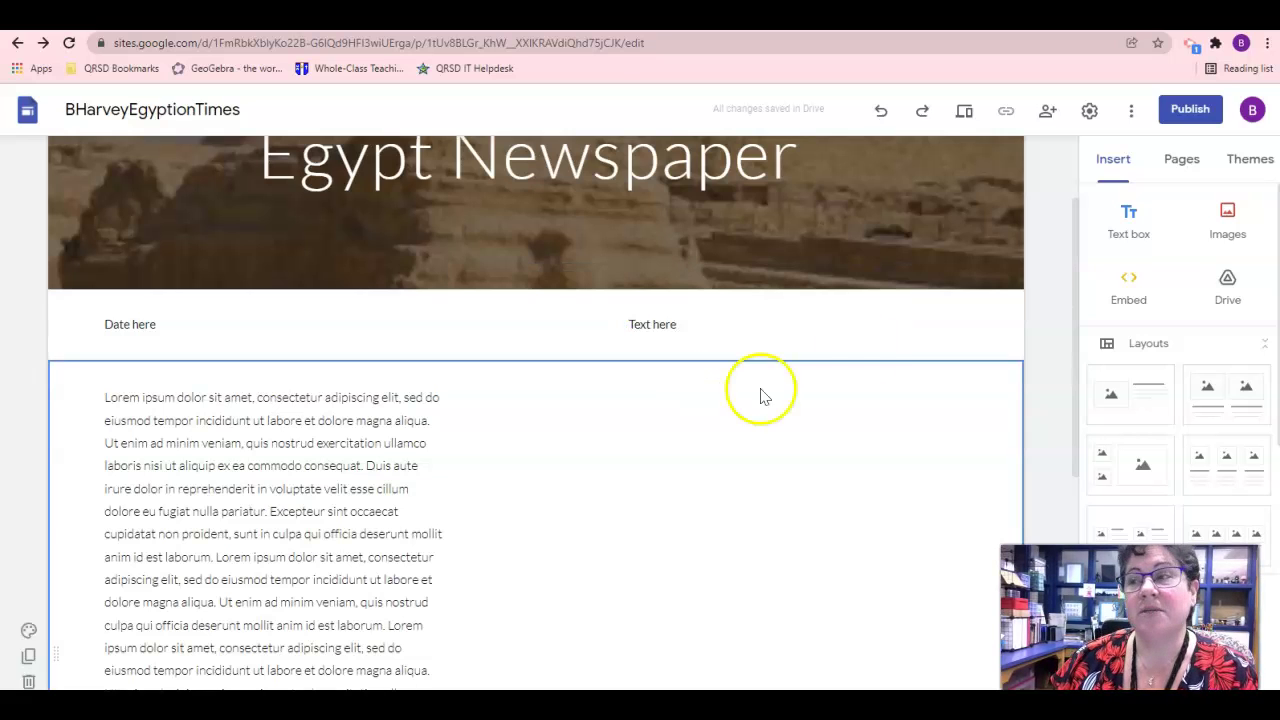
Insert the sepia camel rider and pyramid picture from a Google image search for egypt.
click(1226, 213)
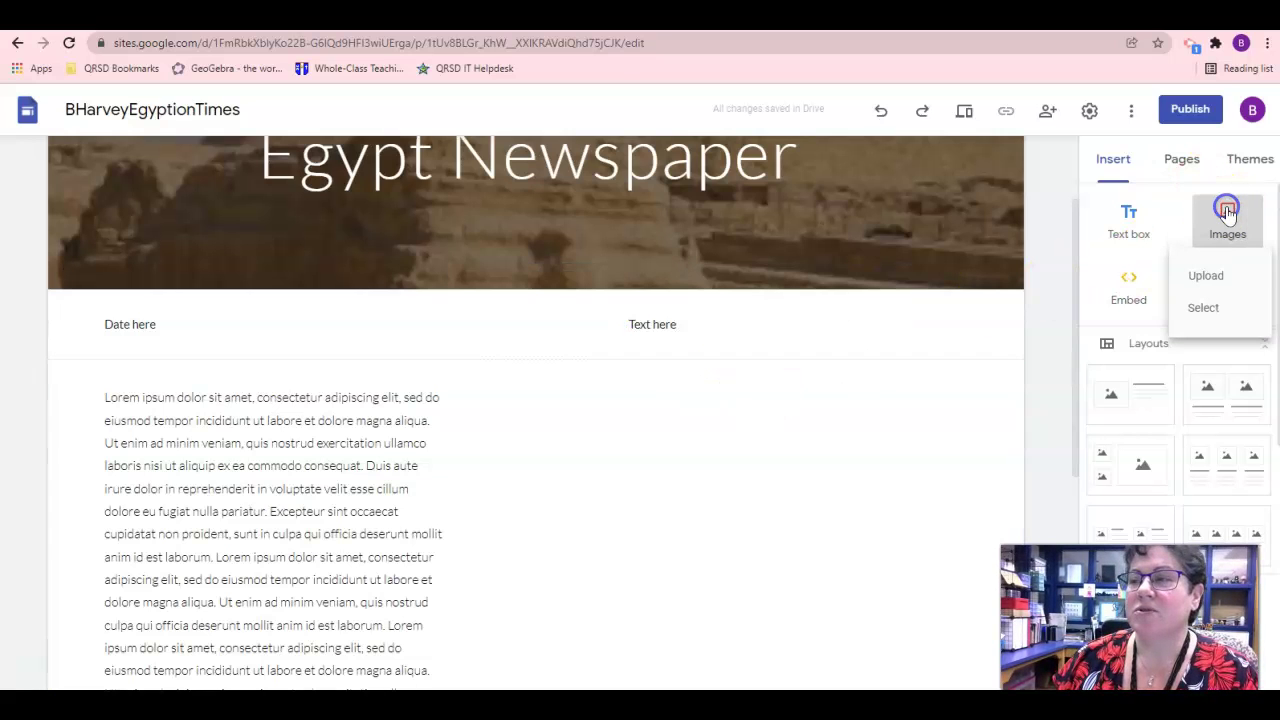
click(1206, 306)
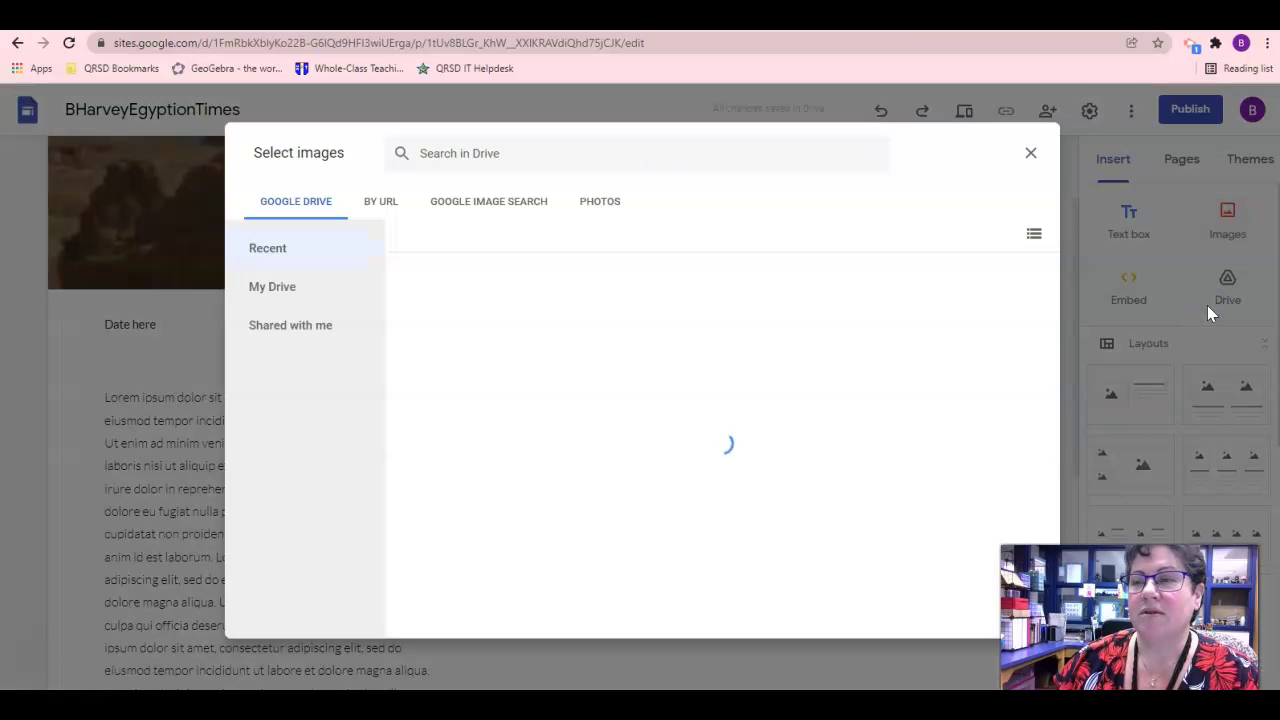
click(486, 205)
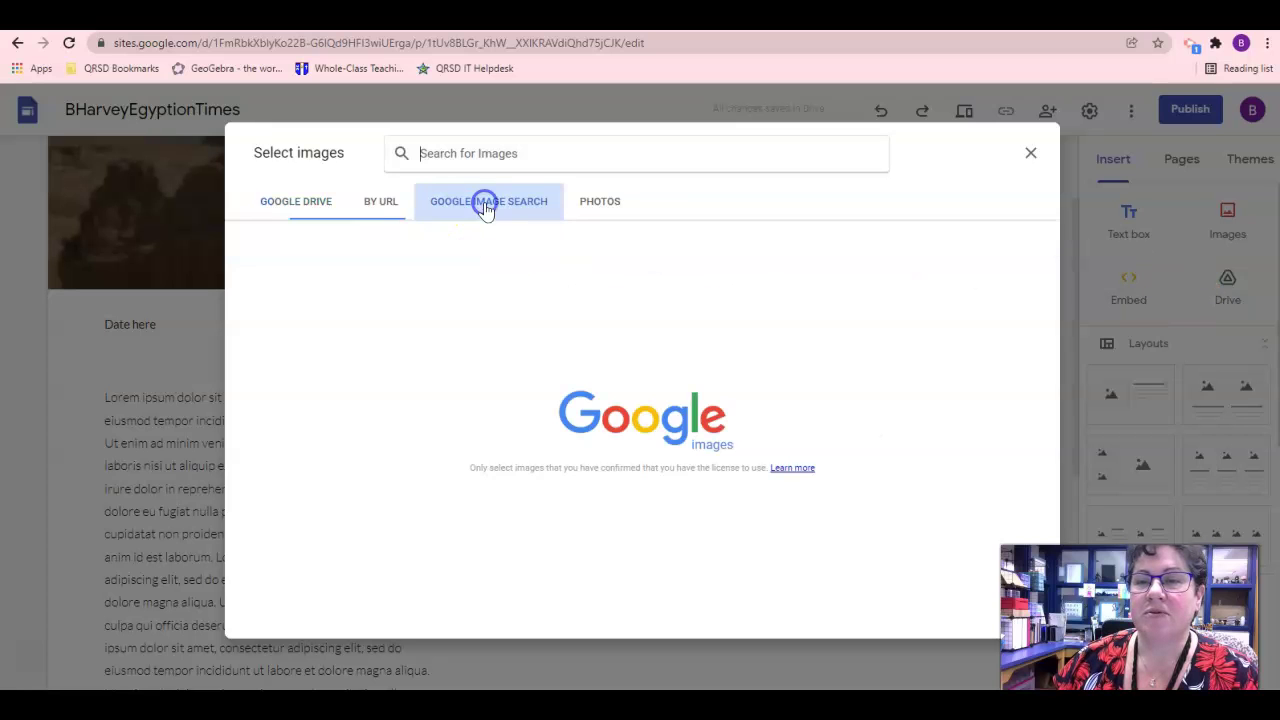
click(388, 203)
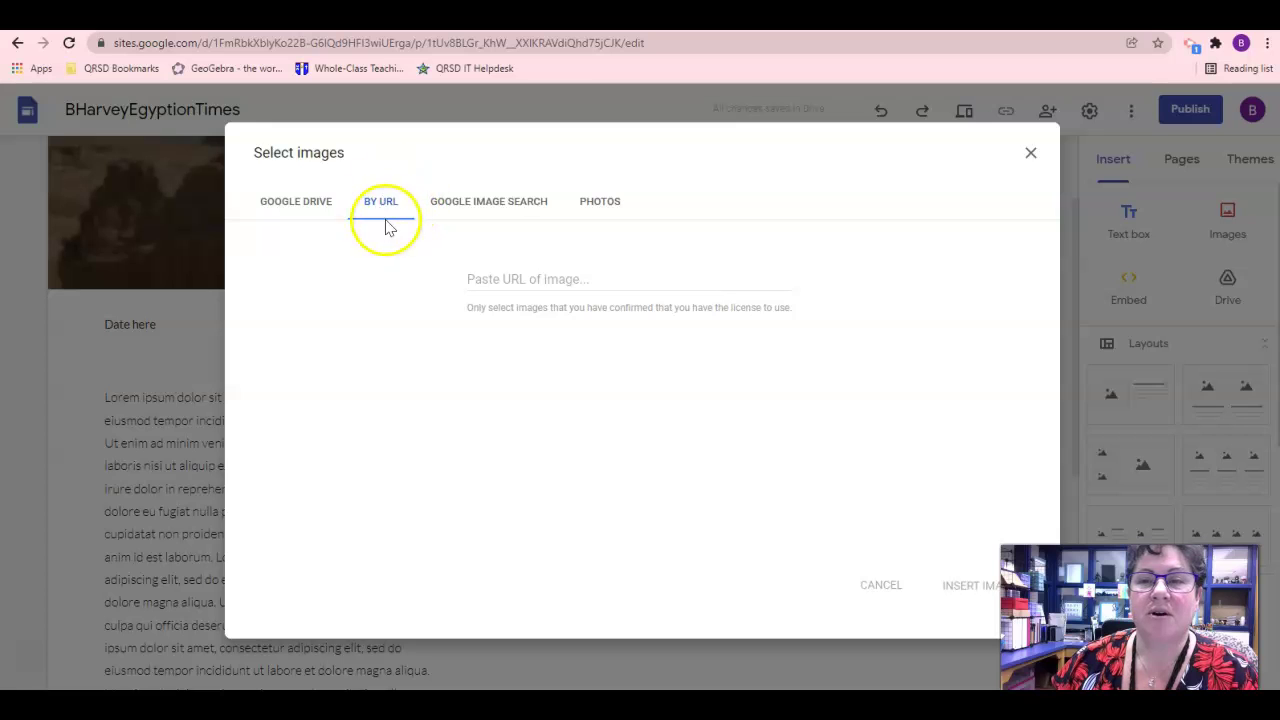
click(478, 203)
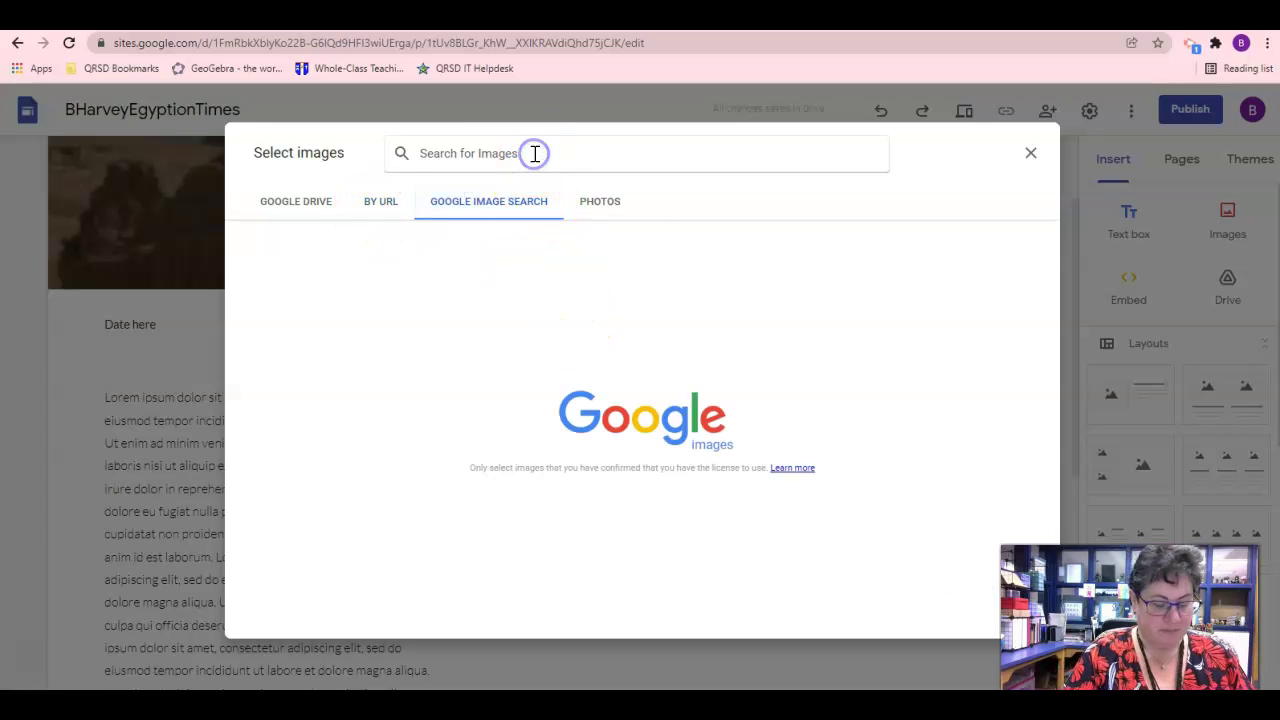
text(egypt)
key(Return)
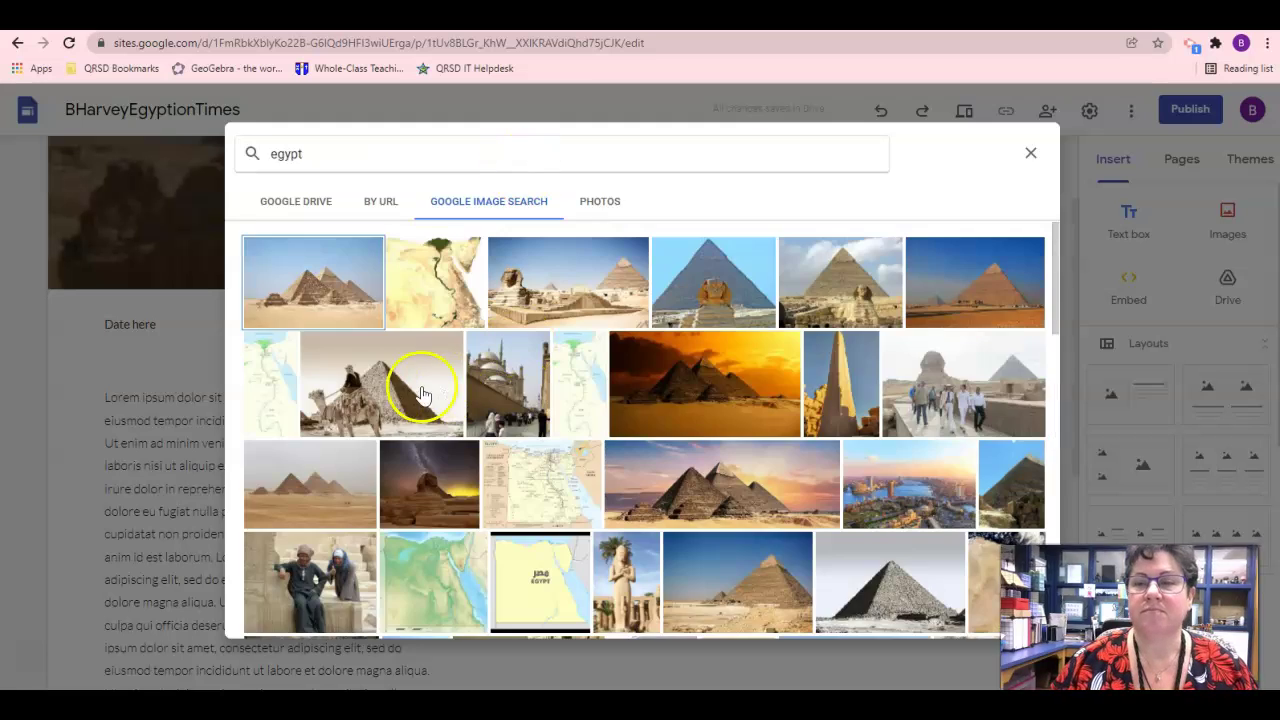
click(372, 382)
click(985, 622)
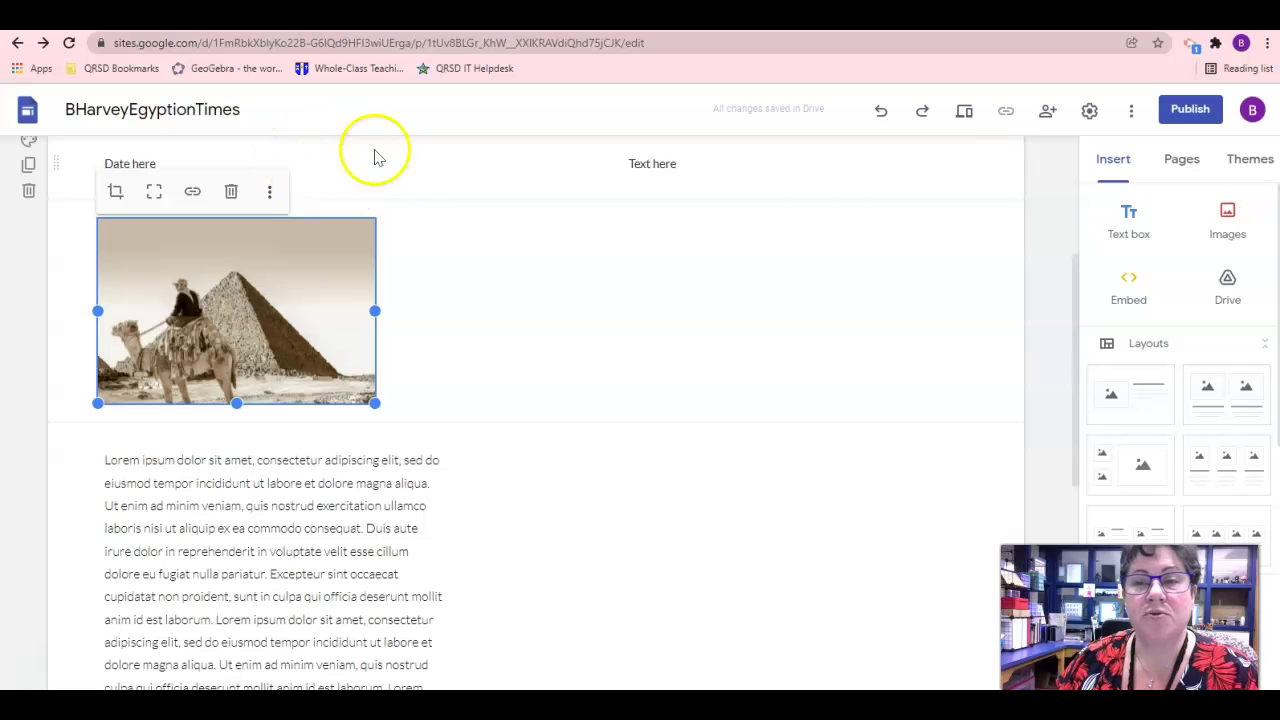
Place the camel picture between the Date here and Text here boxes, and move it down beside the article text.
drag(266, 322, 463, 193)
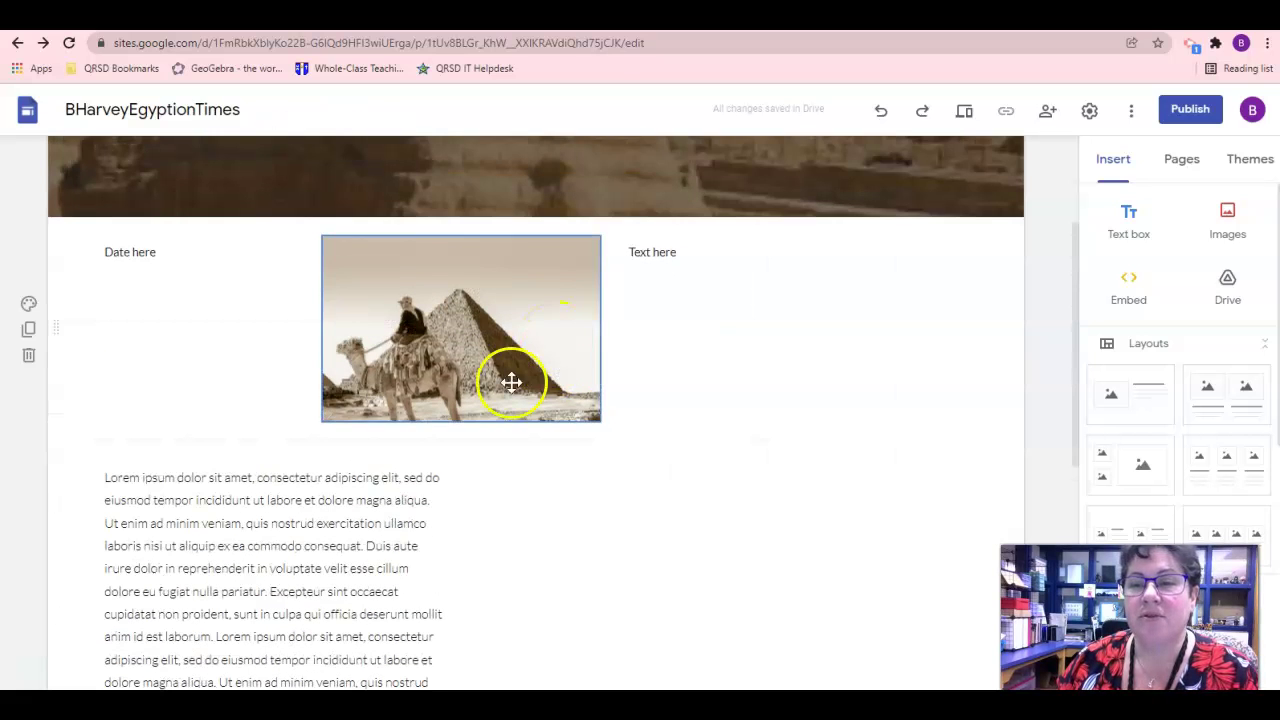
click(196, 254)
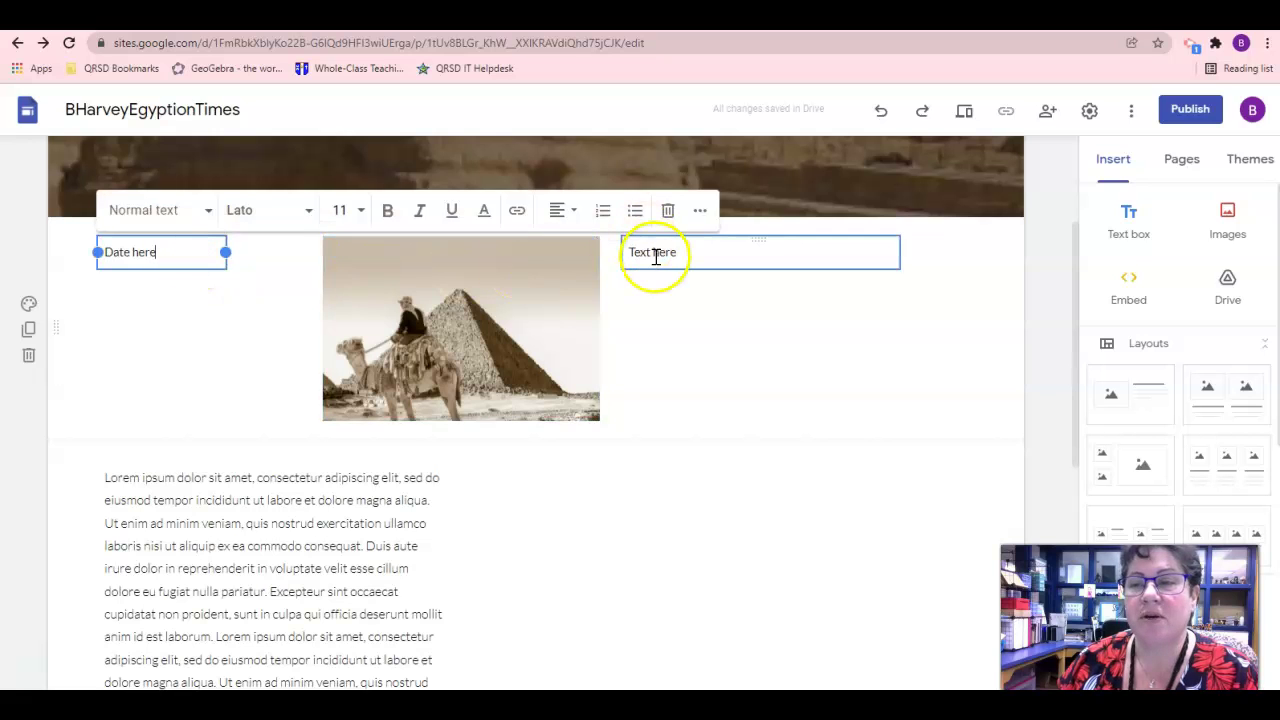
drag(505, 278, 646, 491)
Add another narrow text box as a column beside the article and paste the lorem ipsum text into it.
click(1120, 218)
drag(100, 236, 471, 236)
drag(720, 223, 626, 566)
key(ctrl+v)
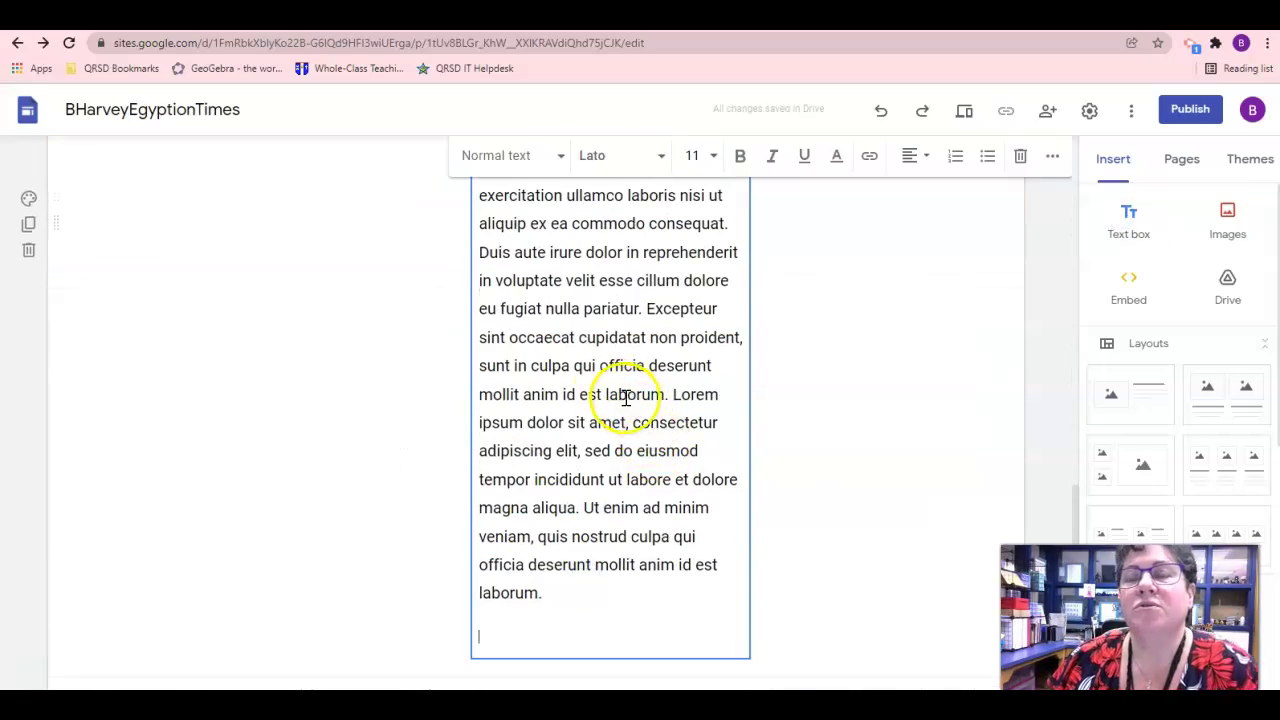
Move the pasted text box into a column to the right of the camel picture, and place the picture above the left article text.
scroll(578, 400, up, 10)
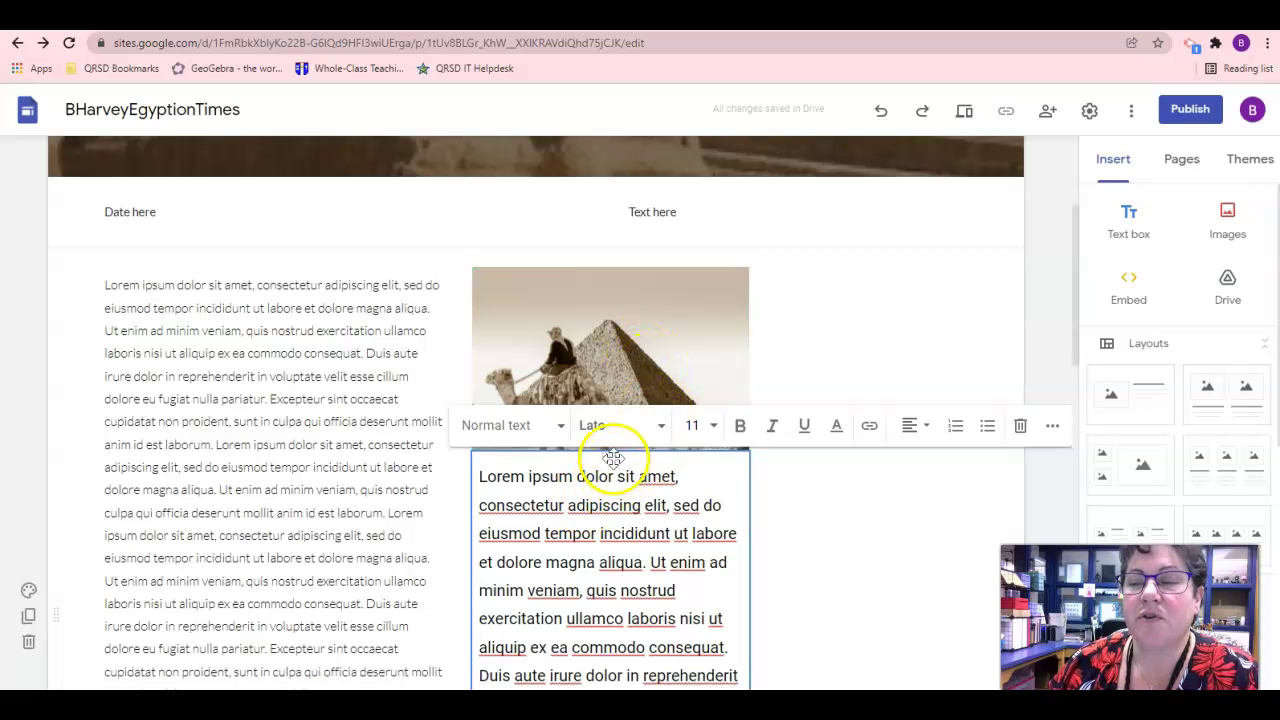
drag(613, 458, 849, 368)
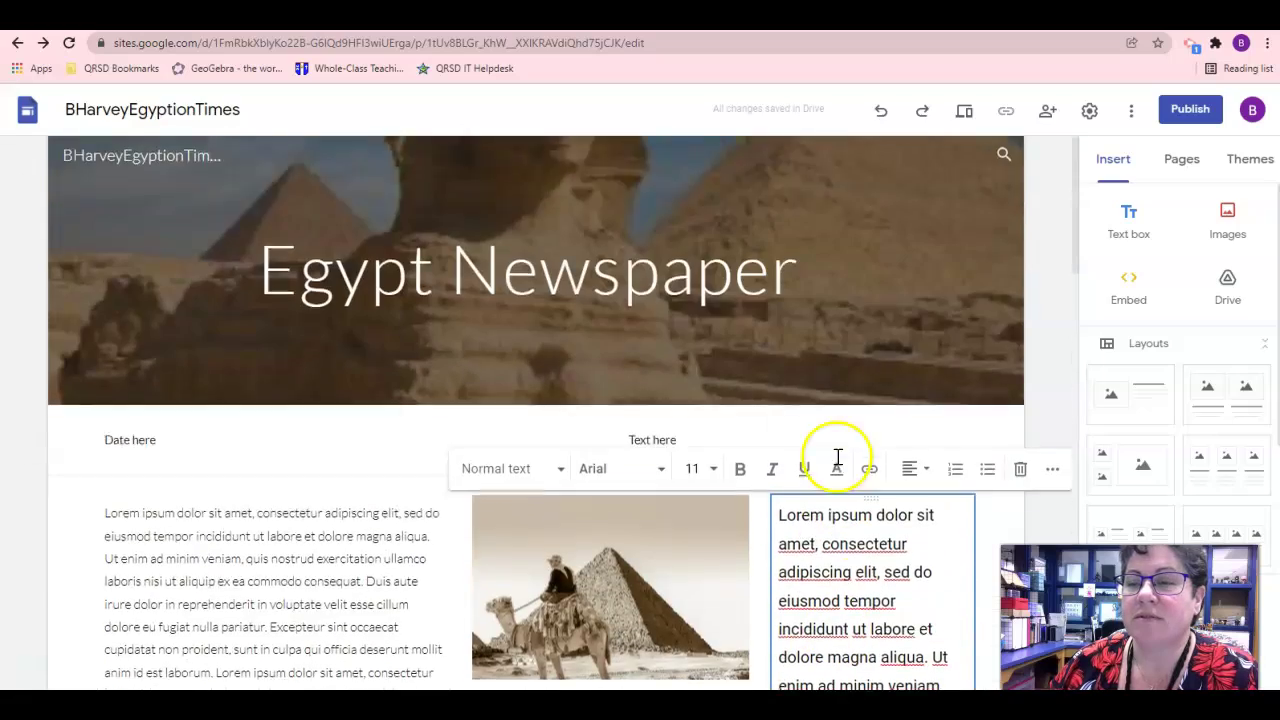
click(623, 486)
drag(623, 486, 291, 429)
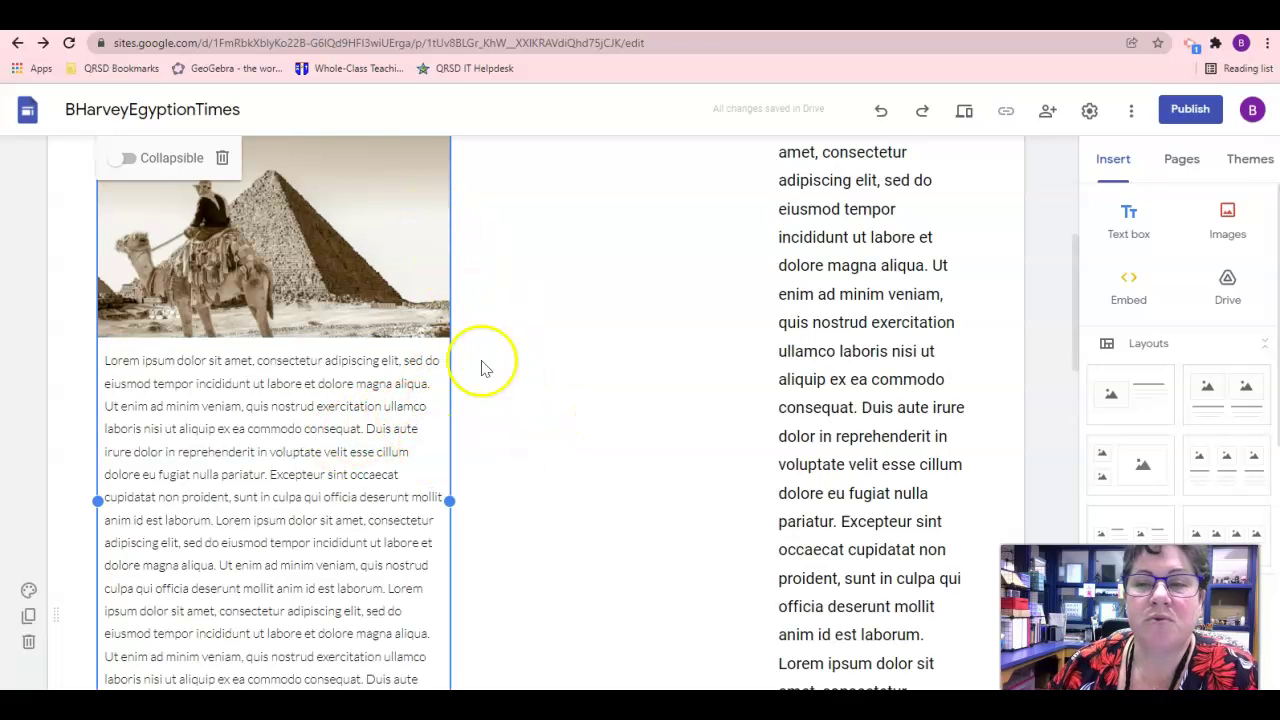
Adjust the camel picture above the left article and widen the right text column to nearly half the page width.
click(325, 245)
drag(331, 246, 243, 229)
scroll(909, 423, down, 5)
drag(909, 423, 500, 512)
Set all the text in the right column to Lato Light, size 12, matching the left article.
click(307, 475)
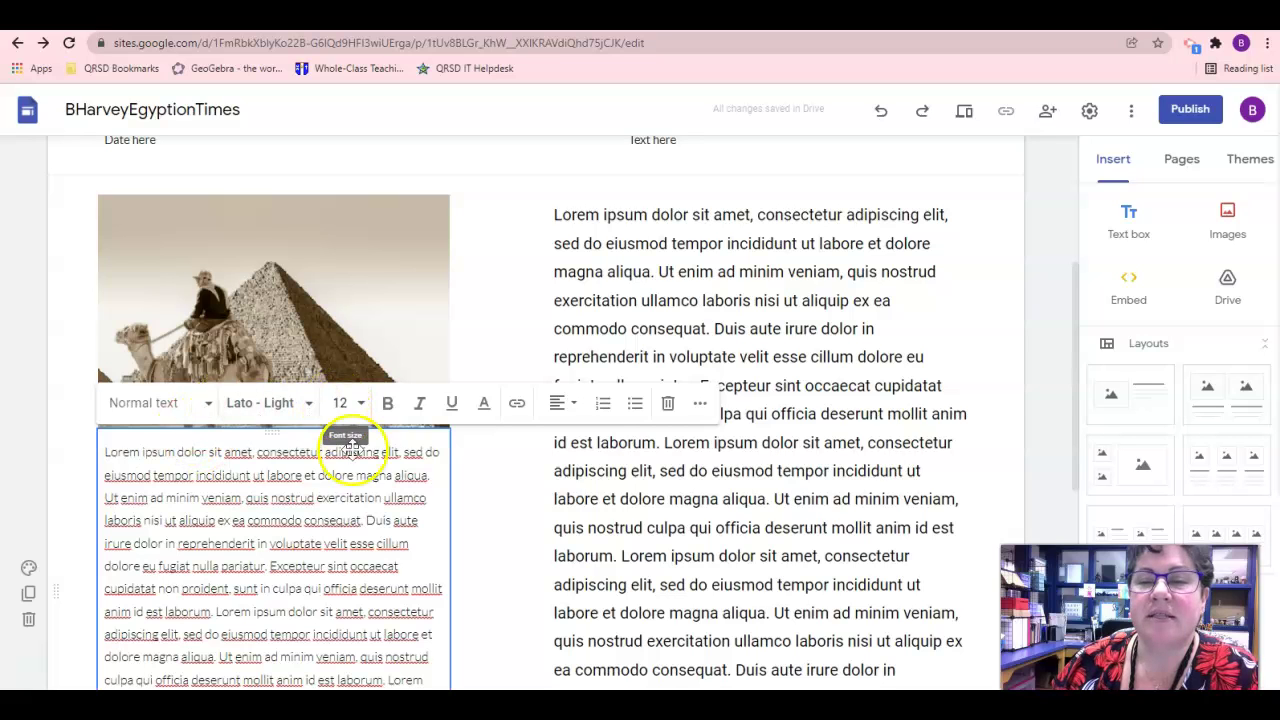
click(575, 241)
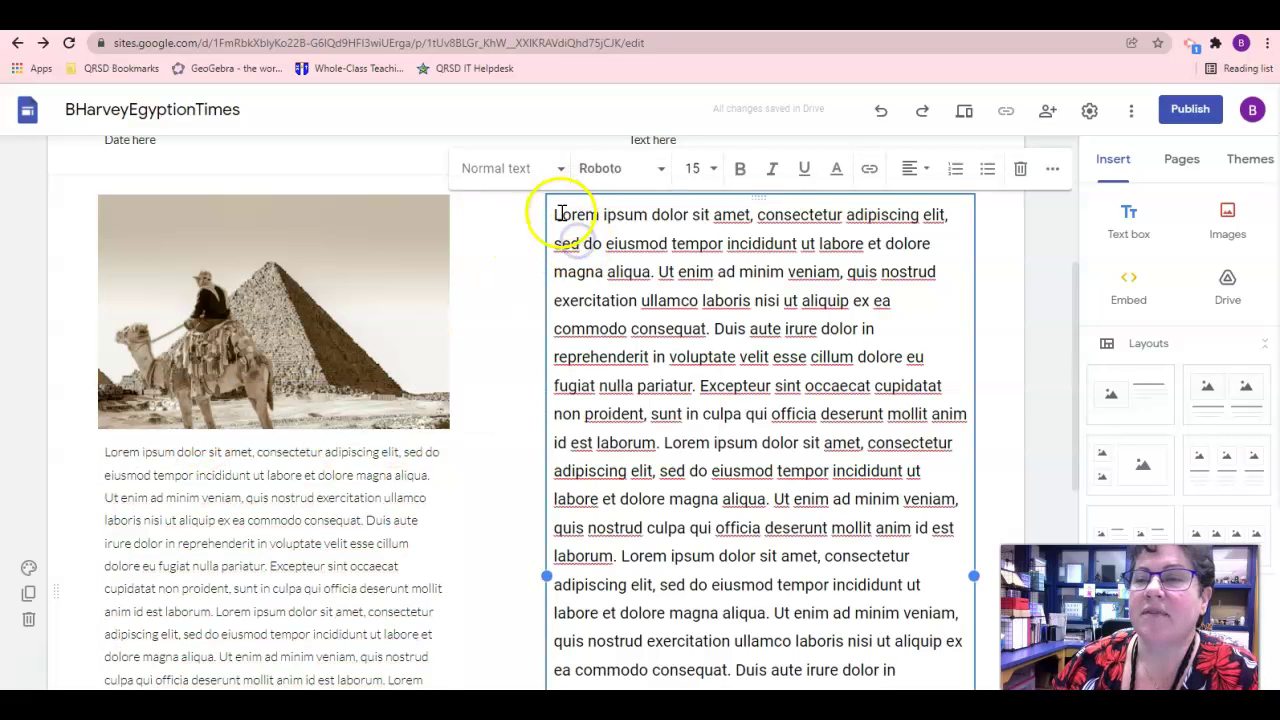
key(ctrl+a)
click(663, 168)
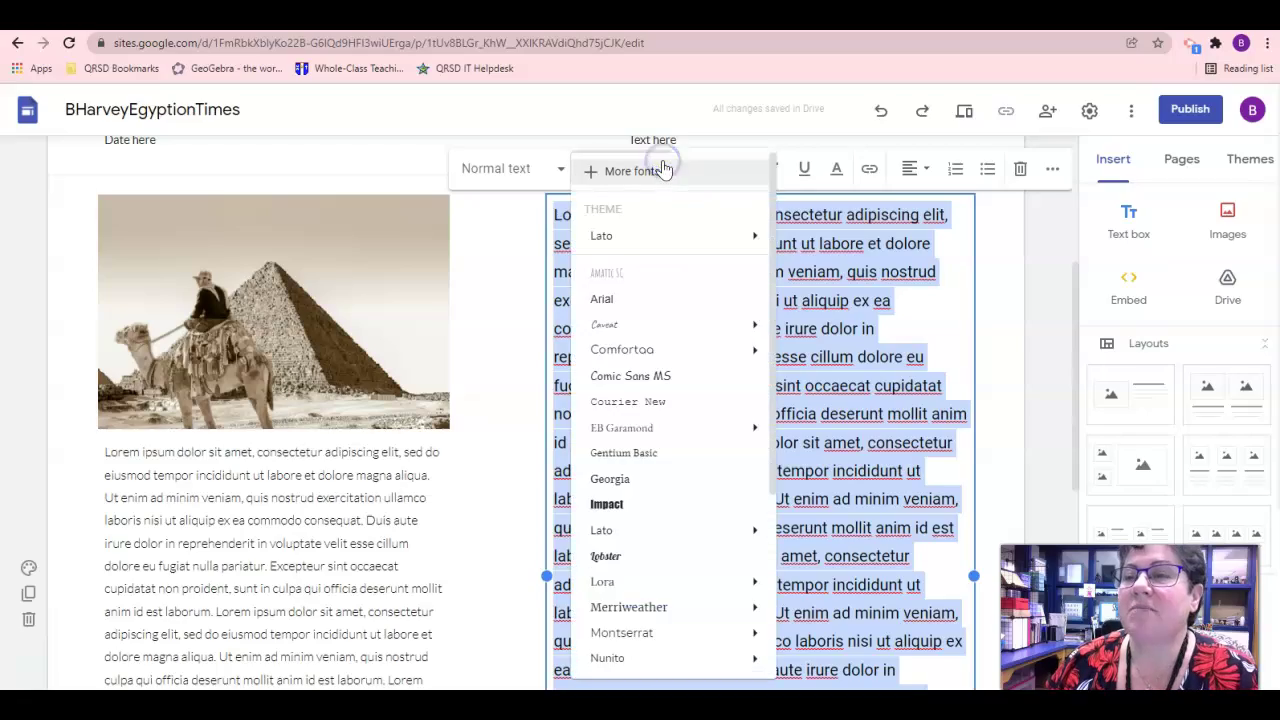
click(601, 235)
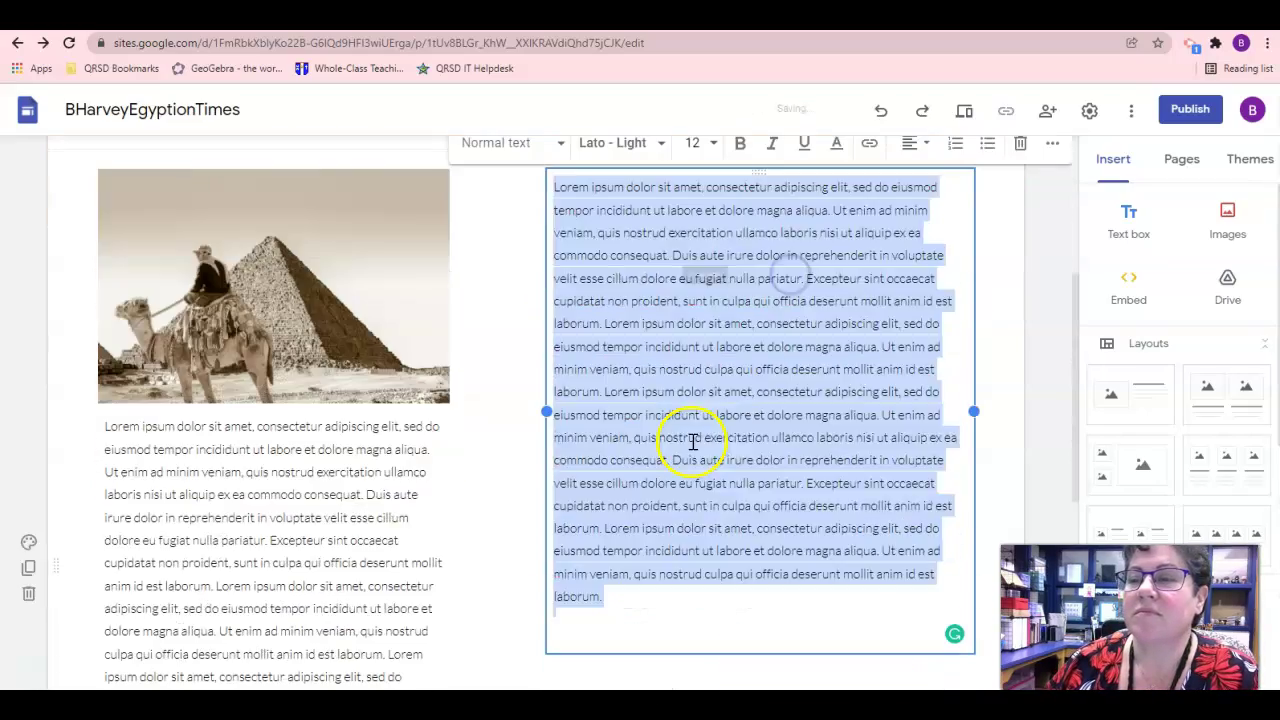
Narrow the right text column and widen the left article with its camel picture to fill just over half the page.
scroll(447, 450, down, 3)
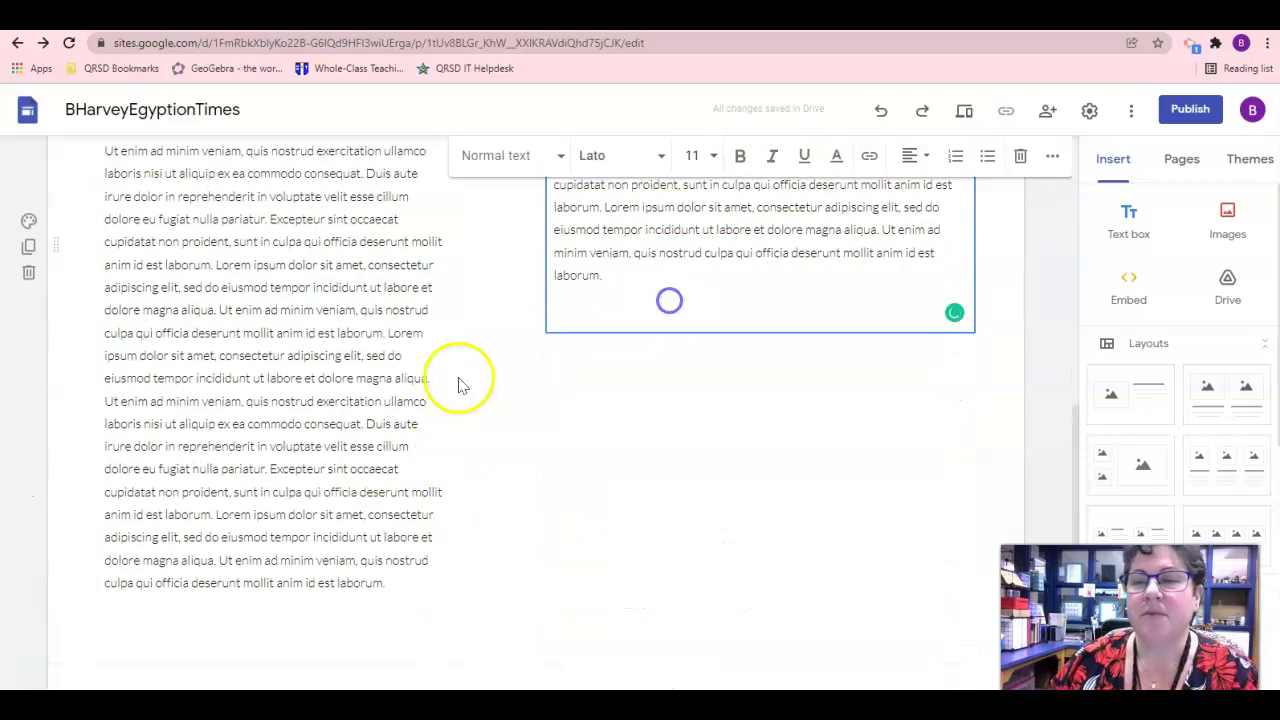
click(392, 402)
drag(449, 363, 517, 374)
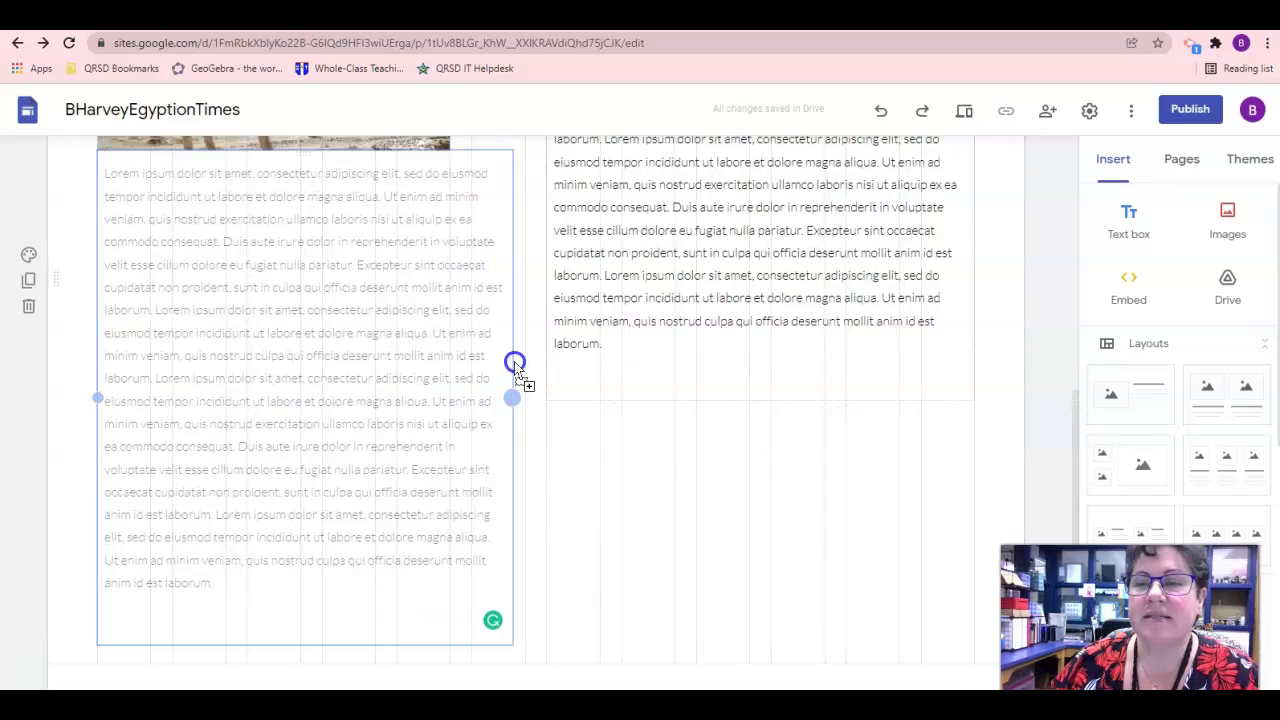
click(608, 291)
scroll(690, 355, up, 3)
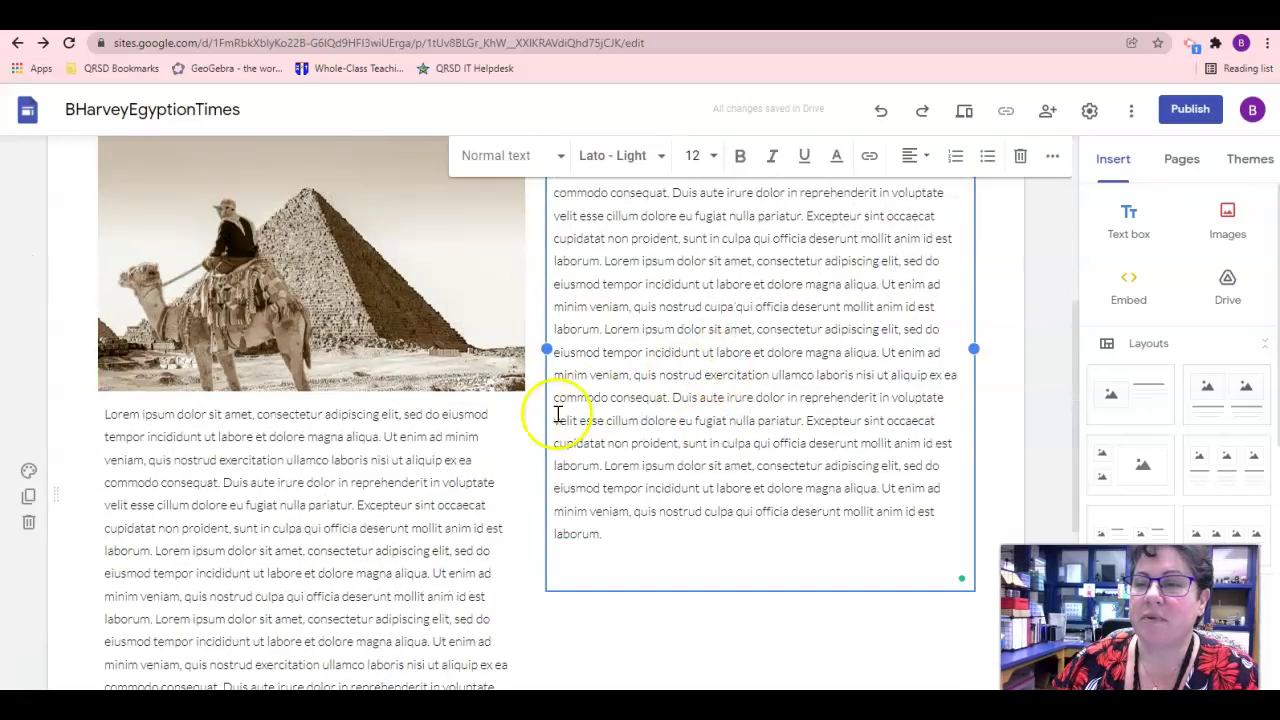
drag(549, 350, 625, 420)
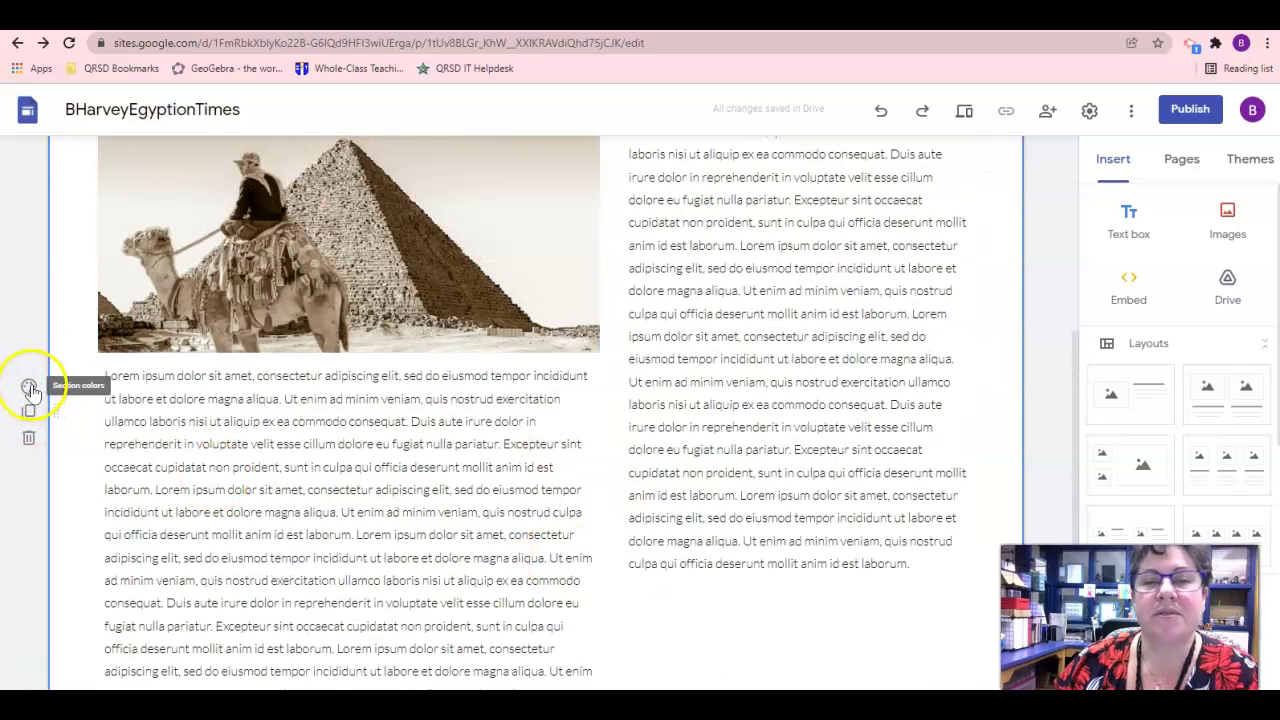
Try the Style 3 section color on the article section, and return it to Style 1.
click(30, 388)
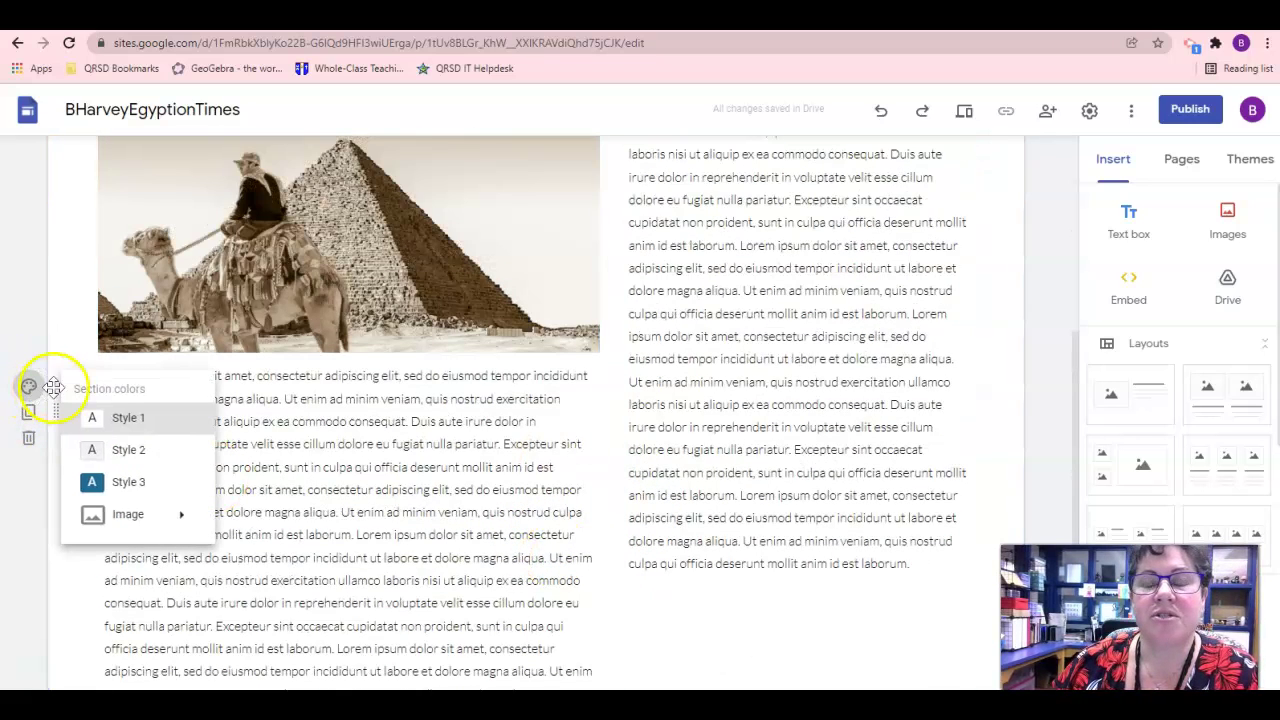
click(156, 482)
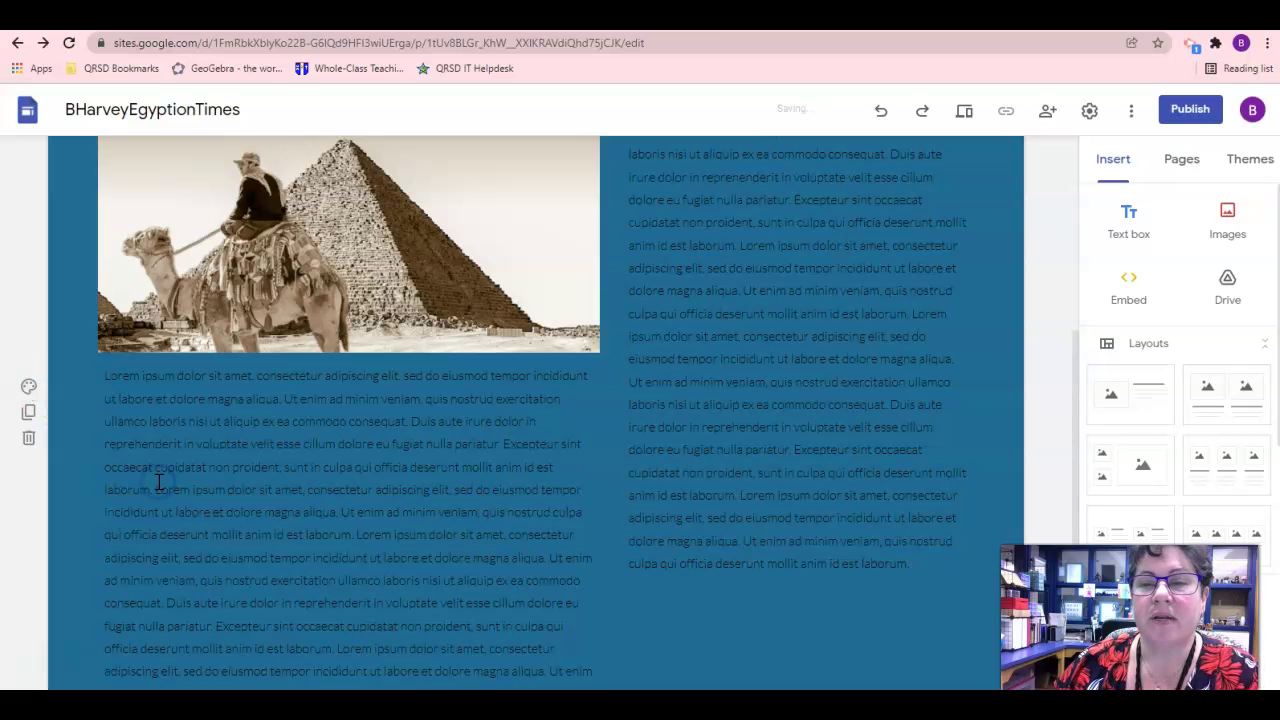
click(29, 387)
click(126, 417)
Apply section color Style 2 to the article section and Style 3 to the Date here row.
click(30, 388)
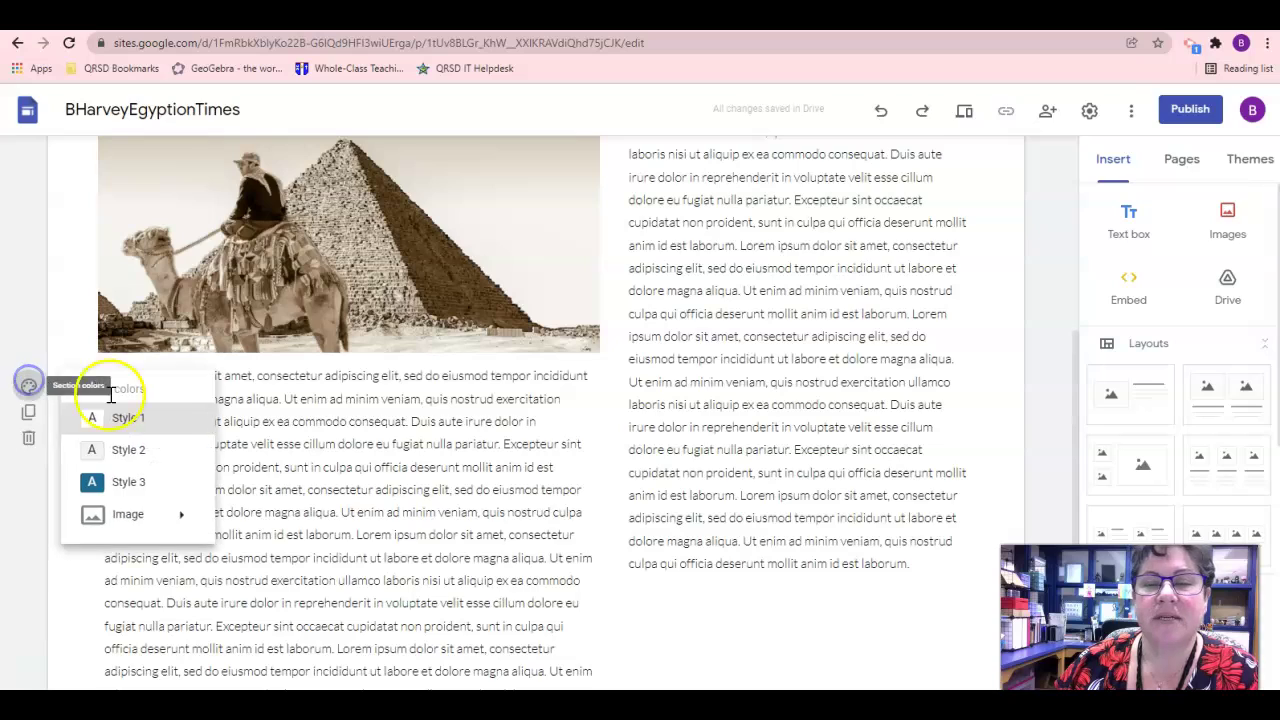
click(148, 449)
scroll(506, 434, up, 3)
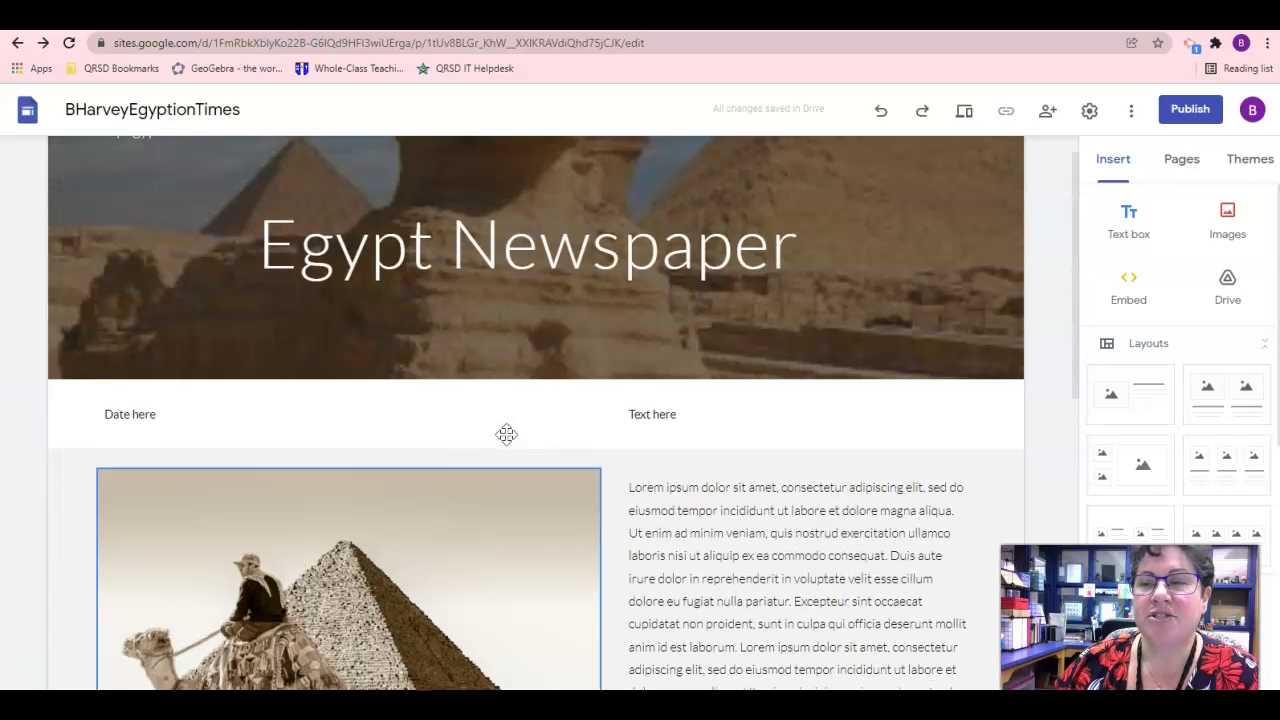
click(214, 414)
click(29, 390)
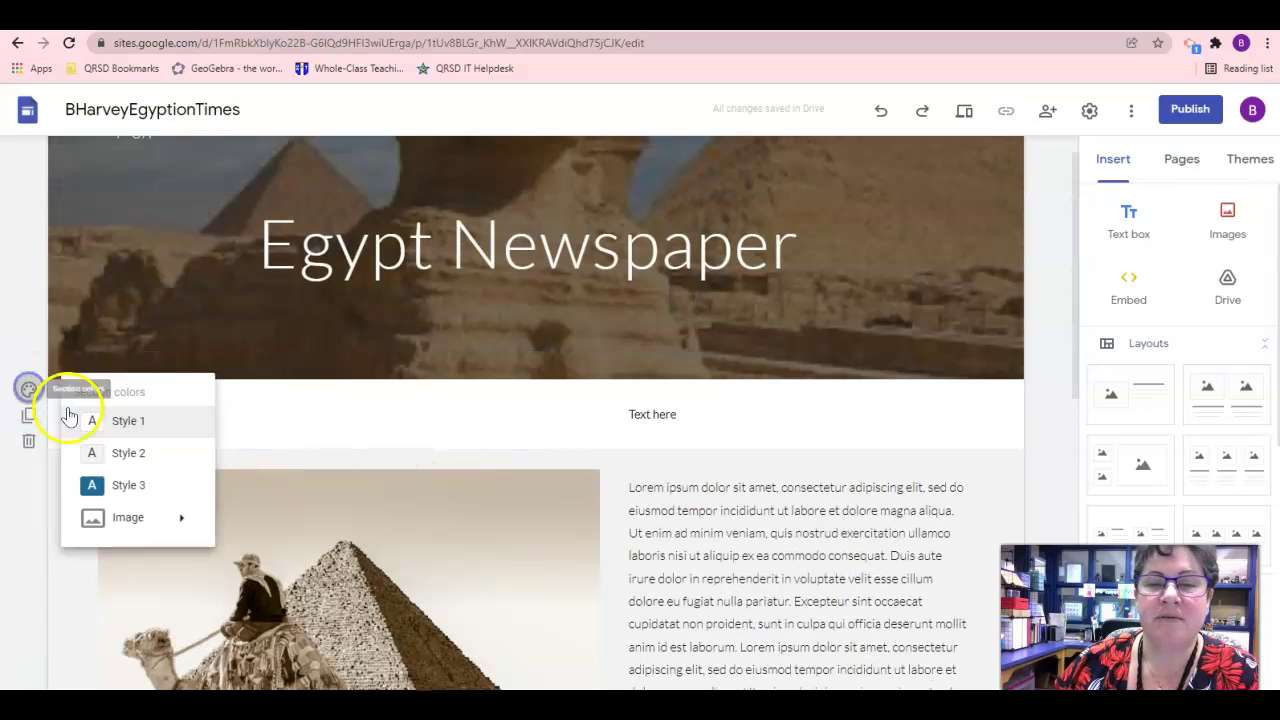
click(130, 484)
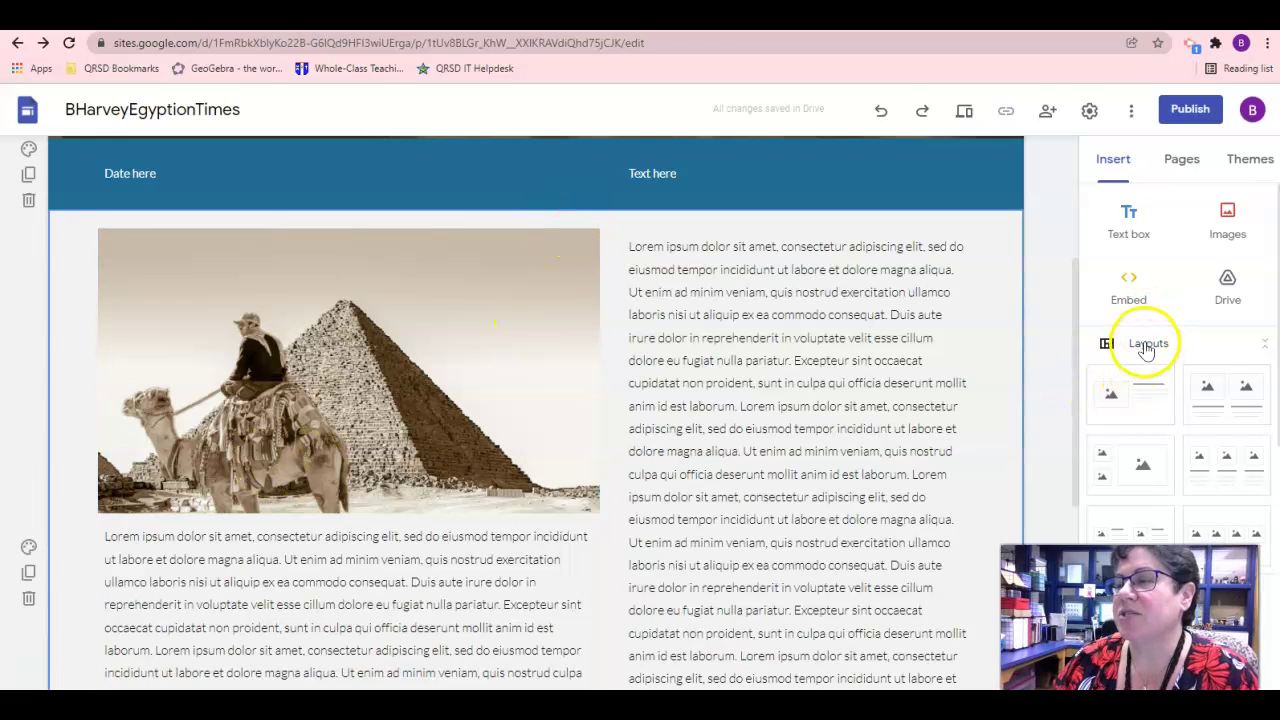
Insert a divider between the Date here row and the article section.
scroll(1146, 348, down, 4)
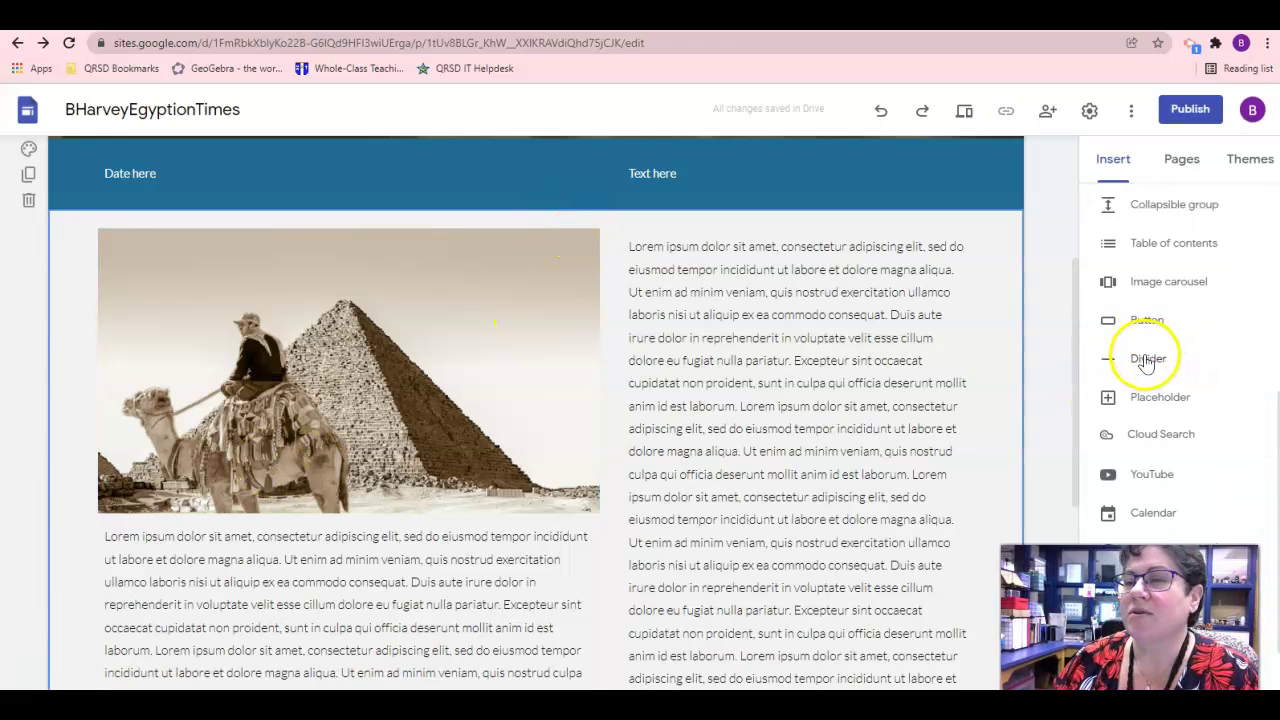
click(1146, 360)
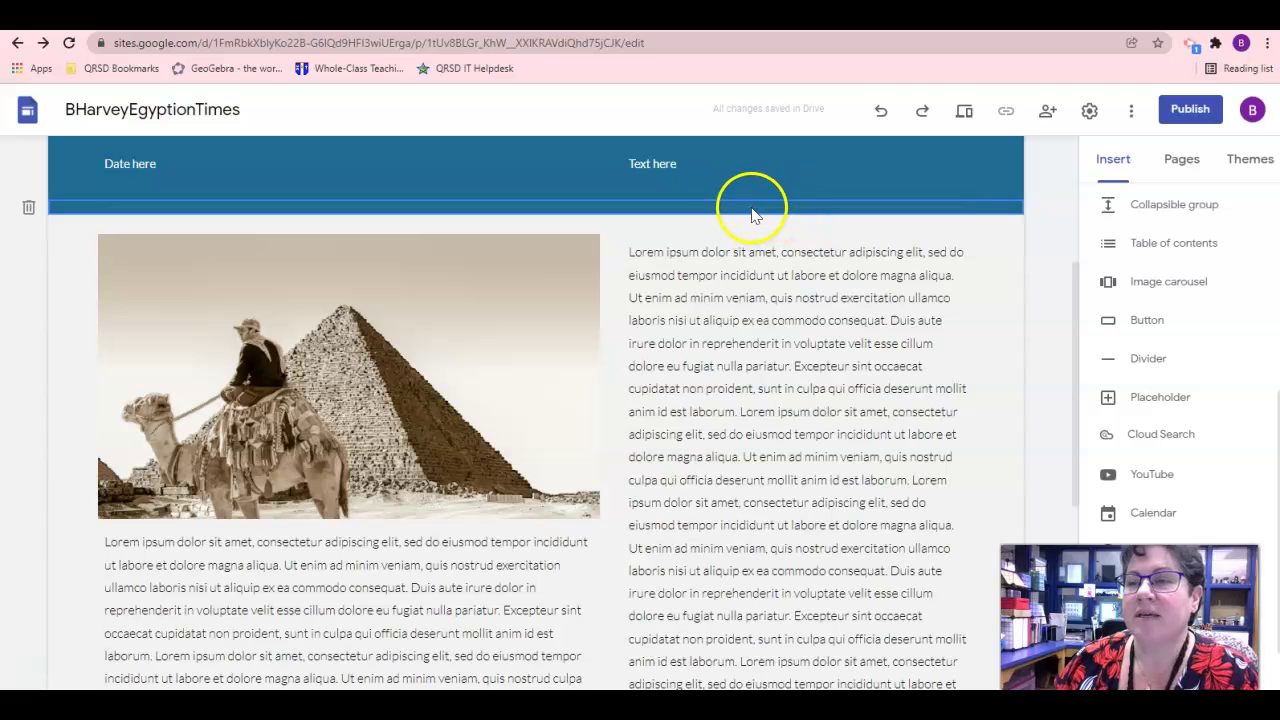
click(792, 245)
Insert the layout with four captioned image placeholders below the article section.
scroll(652, 343, down, 1)
scroll(507, 603, down, 4)
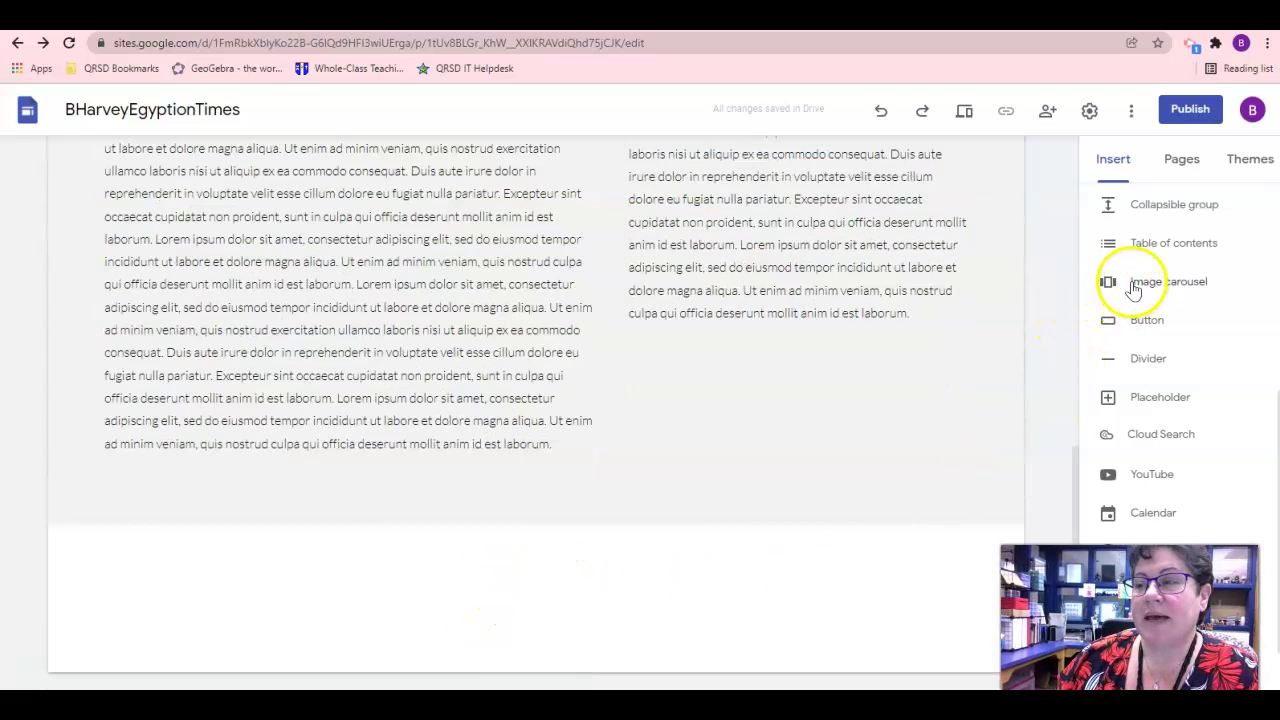
scroll(1174, 350, down, 1)
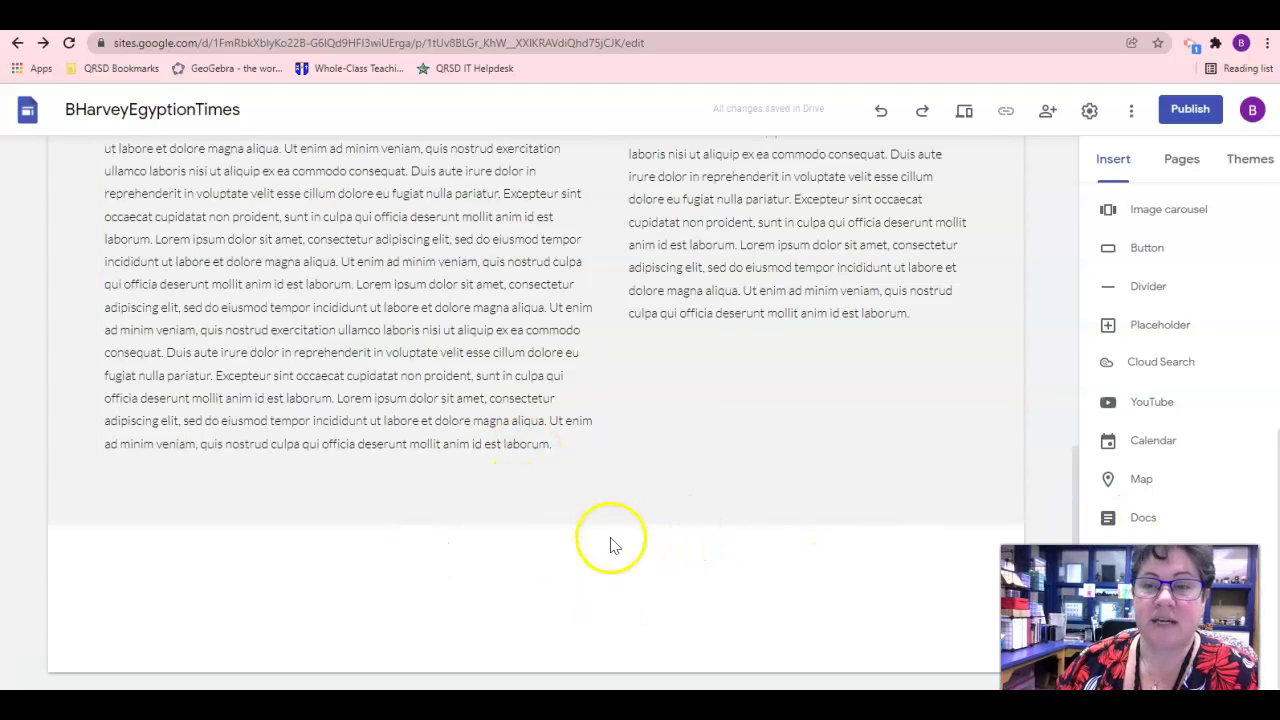
scroll(626, 545, up, 1)
scroll(627, 540, up, 2)
scroll(628, 532, down, 3)
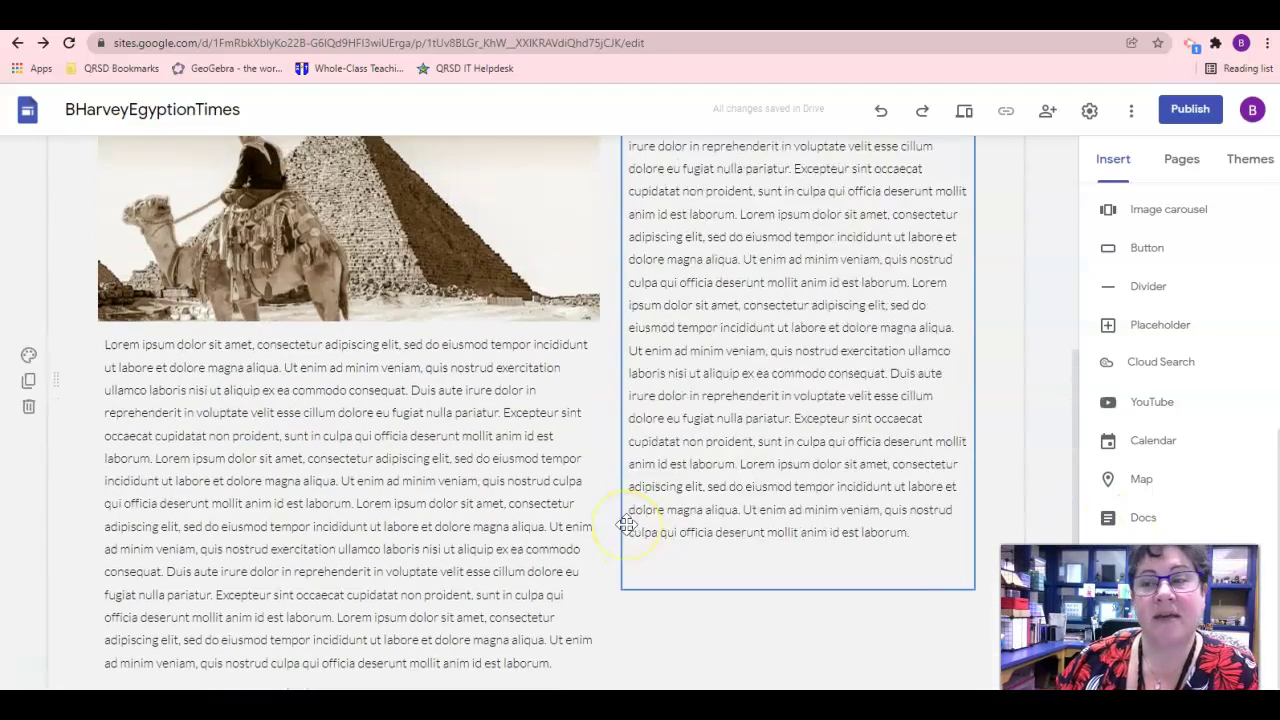
scroll(1183, 313, up, 3)
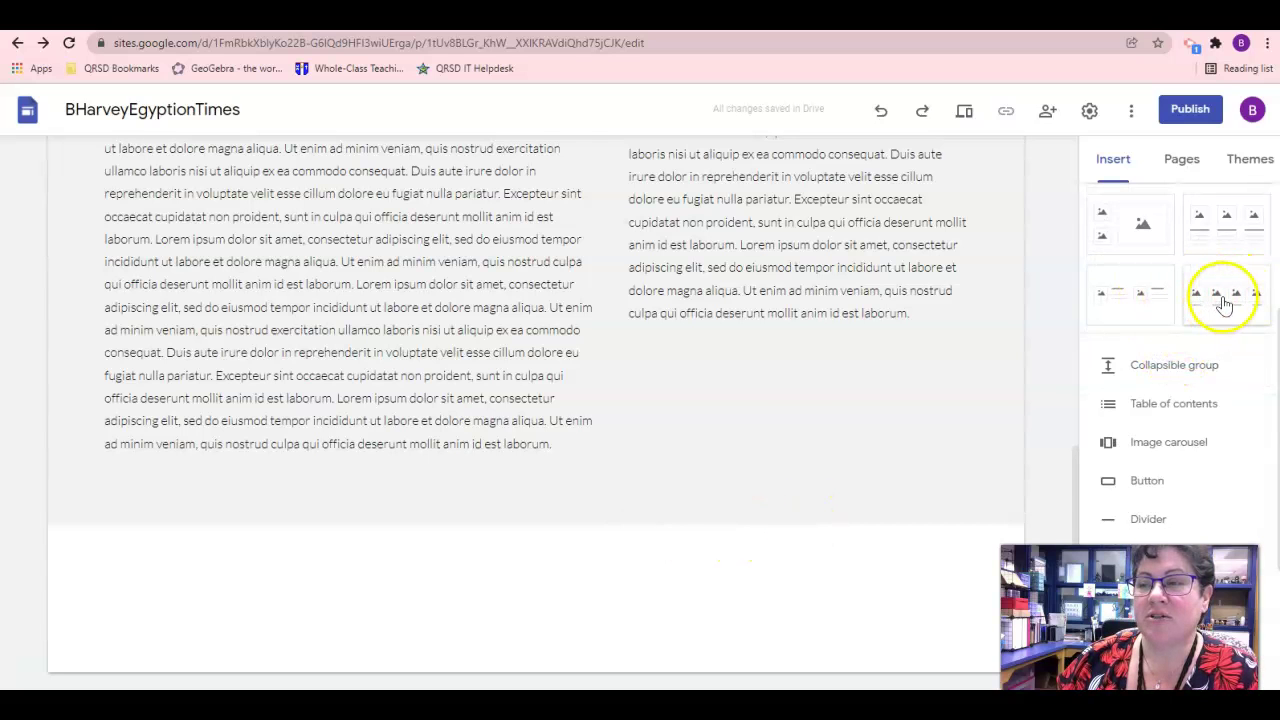
click(1222, 296)
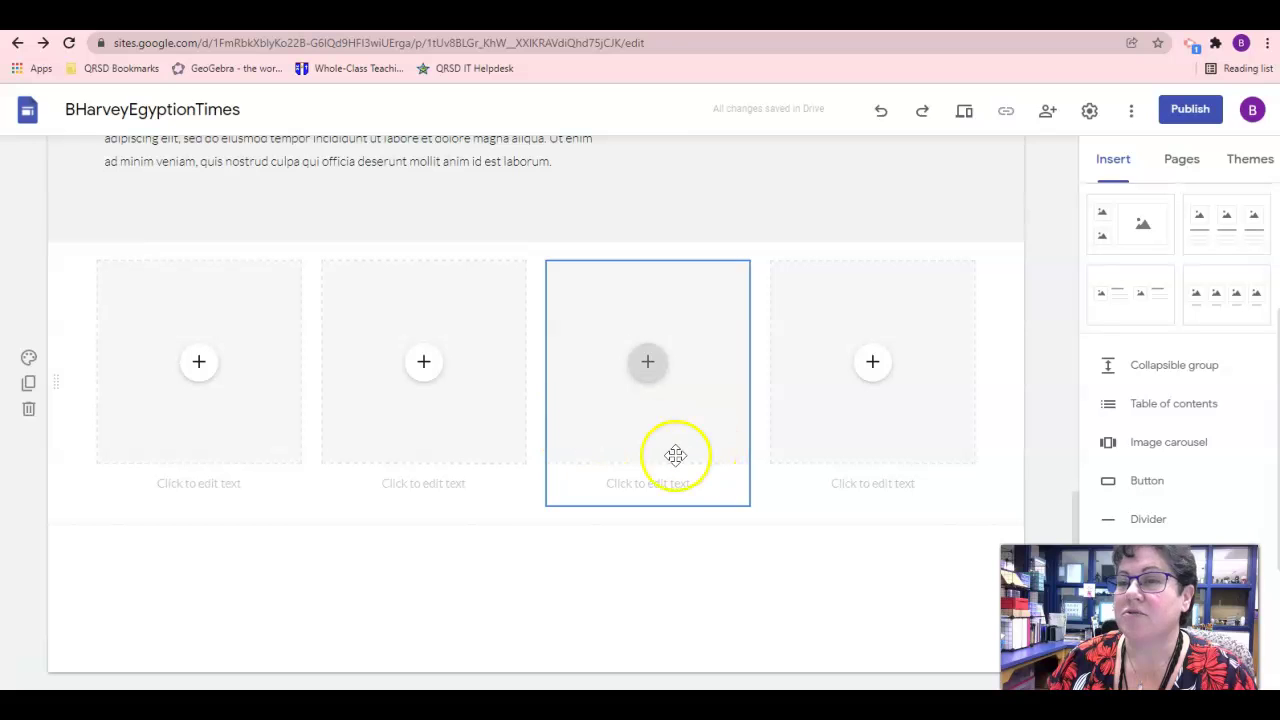
scroll(620, 457, up, 1)
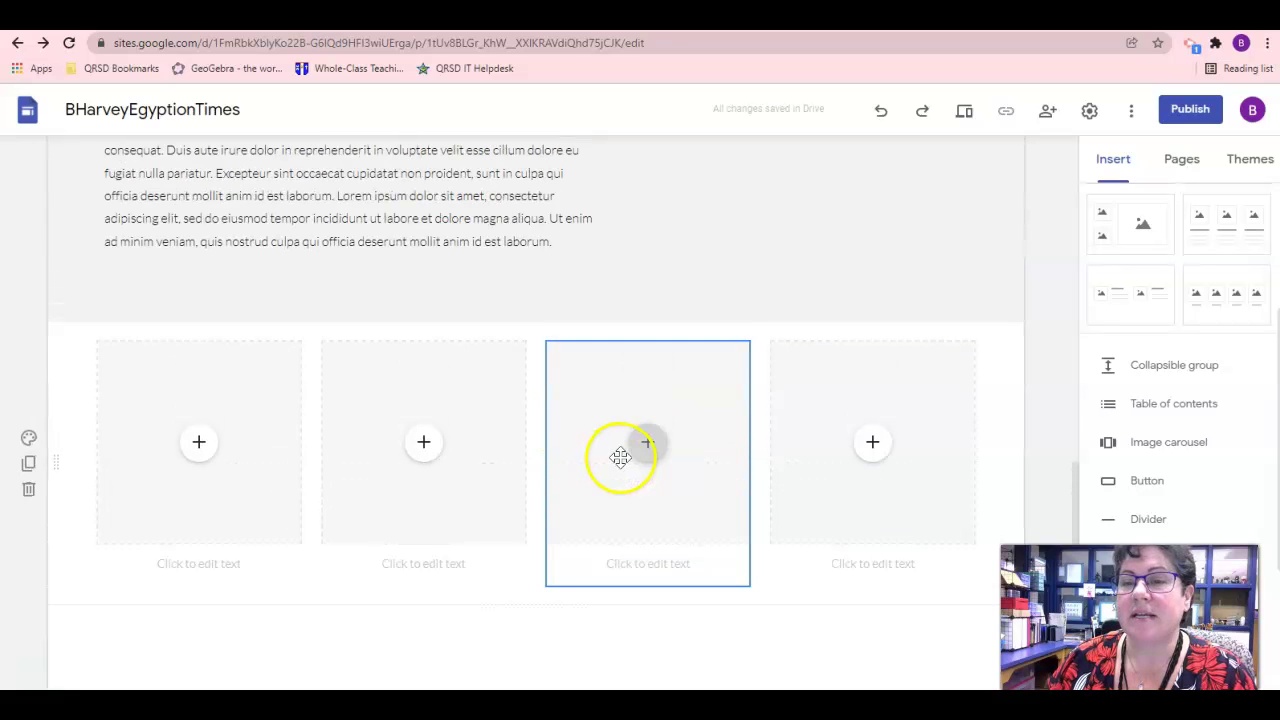
Add a text box below the four-image layout, narrow it to the first placeholder's width, and paste the lorem ipsum text.
click(196, 462)
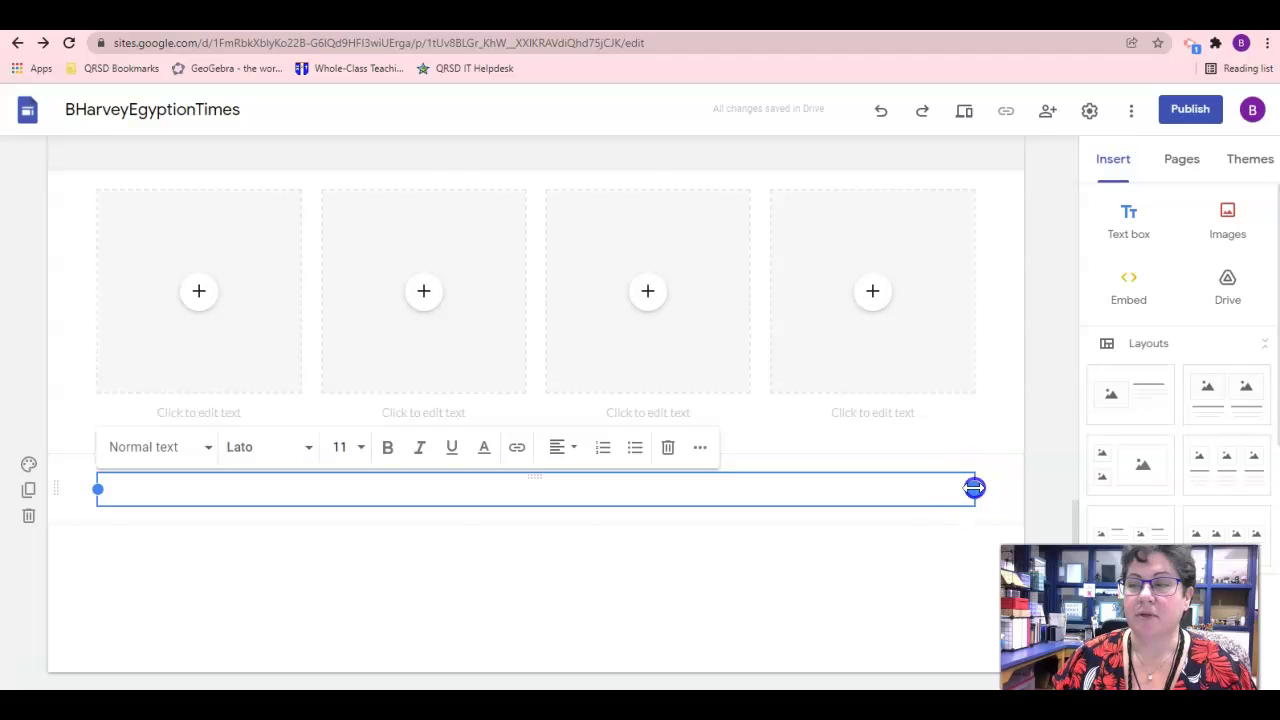
drag(973, 487, 315, 487)
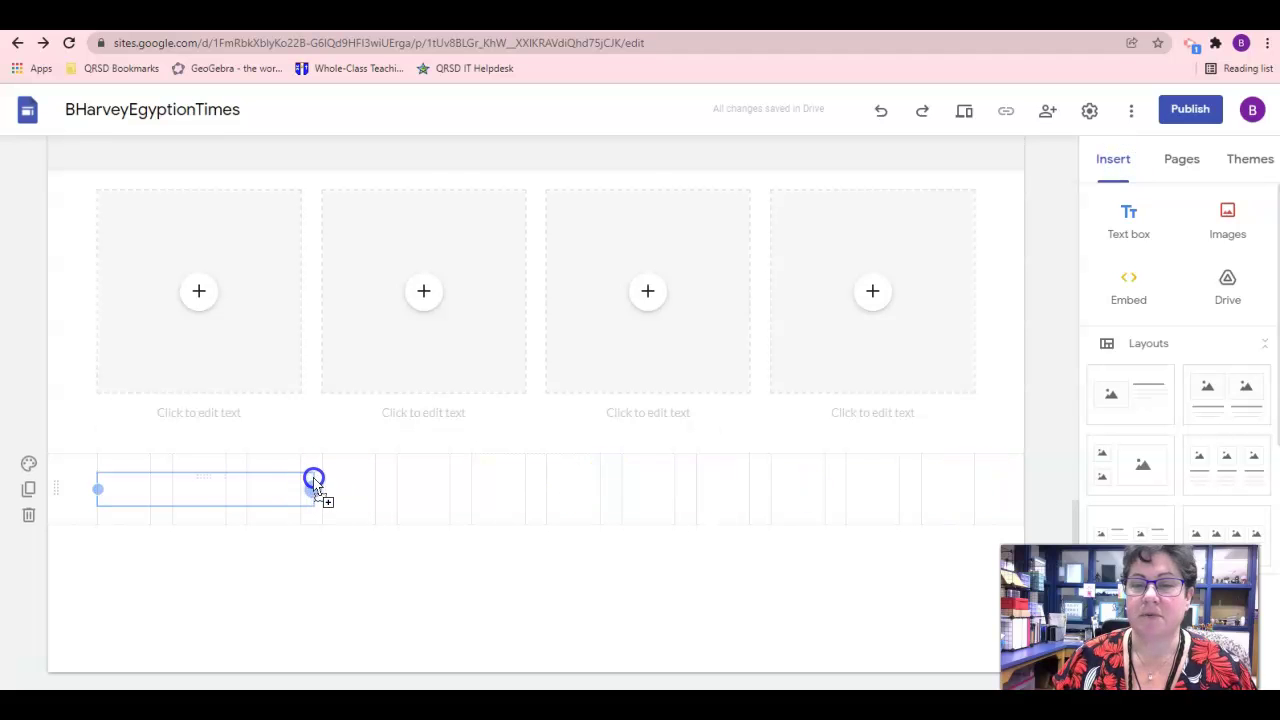
click(212, 485)
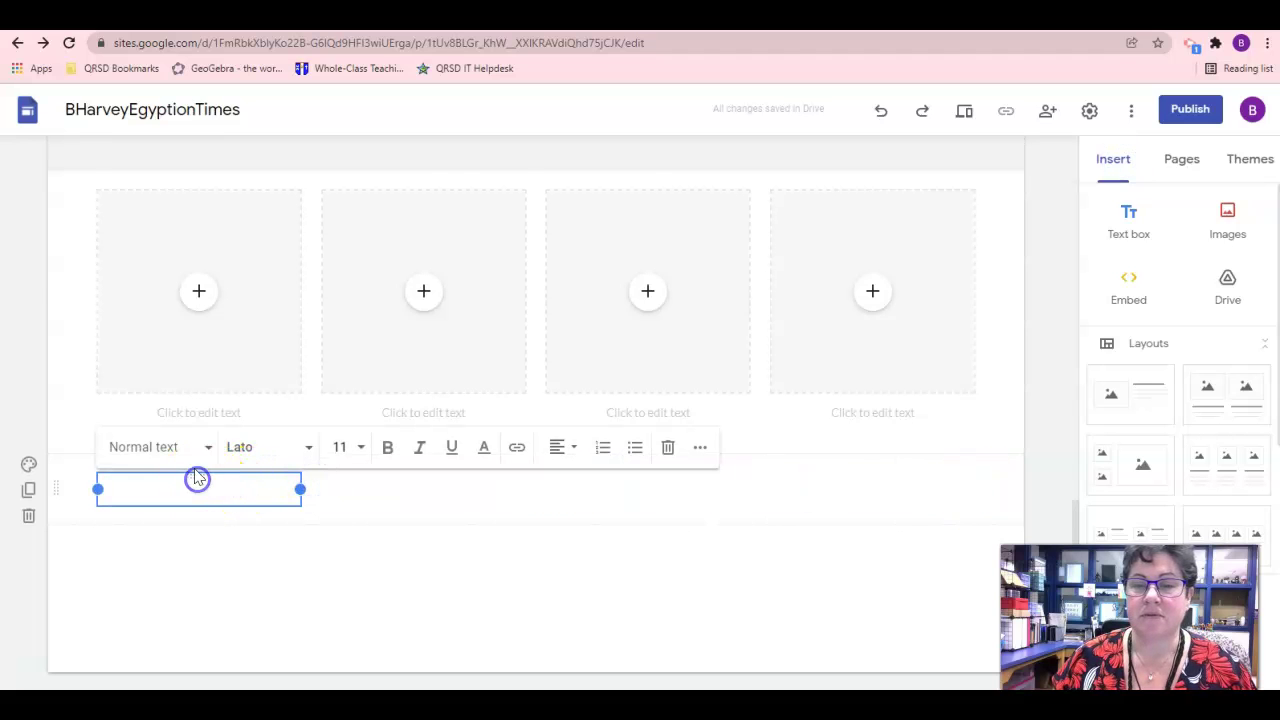
key(ctrl+v)
Change the pasted text's font to Lato and move the text box directly under the first image placeholder.
key(ctrl+a)
click(229, 154)
click(443, 258)
drag(277, 300, 155, 352)
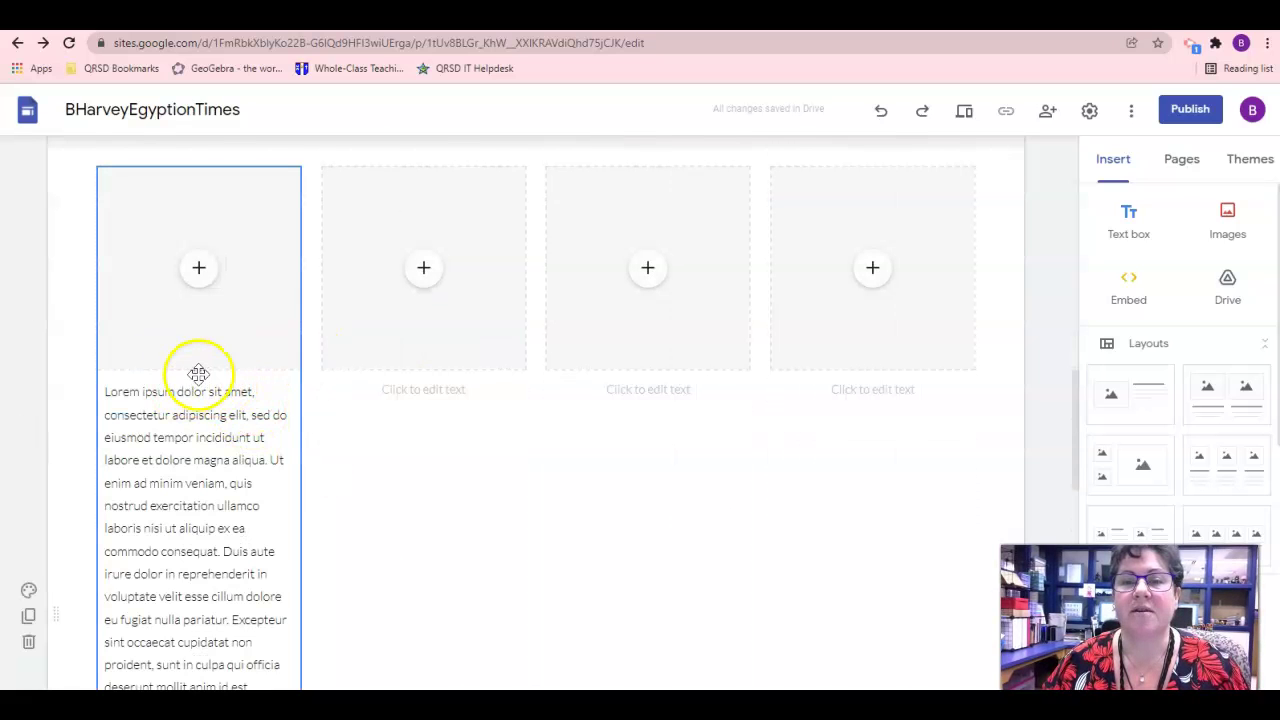
Fill the first image placeholder with the orange sunset pyramids picture from an image search for egypt.
click(199, 267)
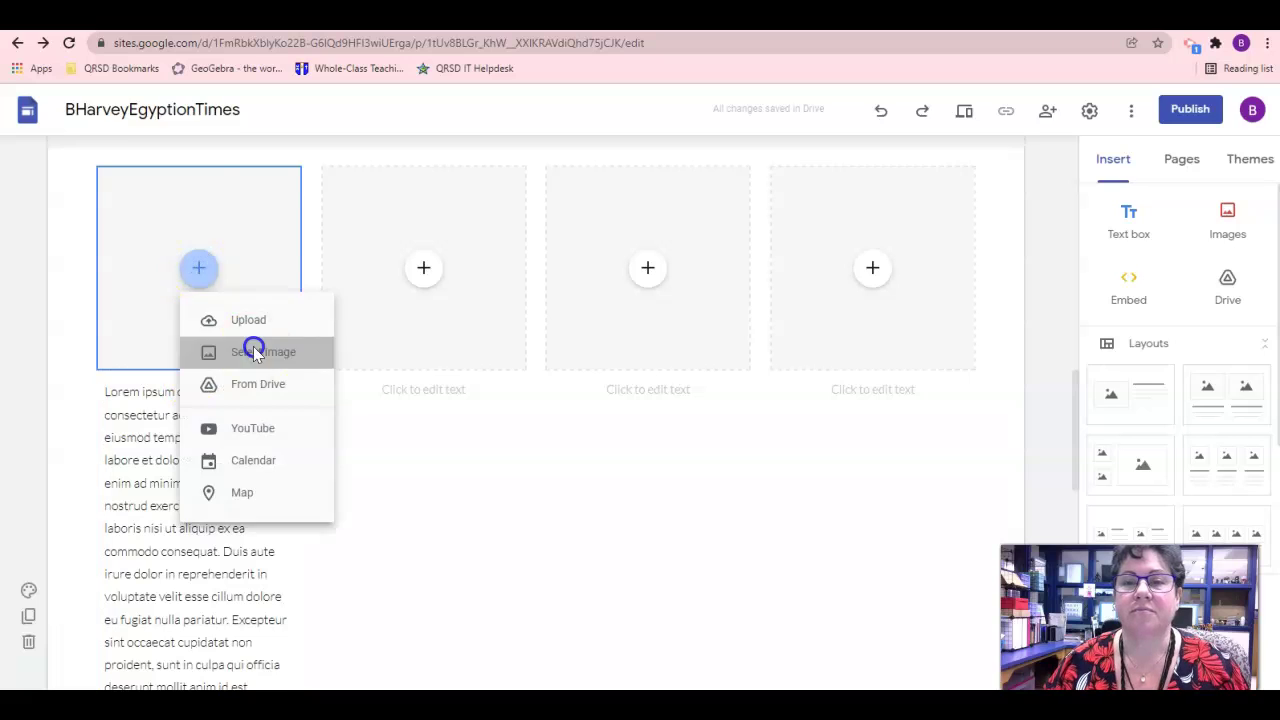
click(251, 346)
text(egypt)
key(Return)
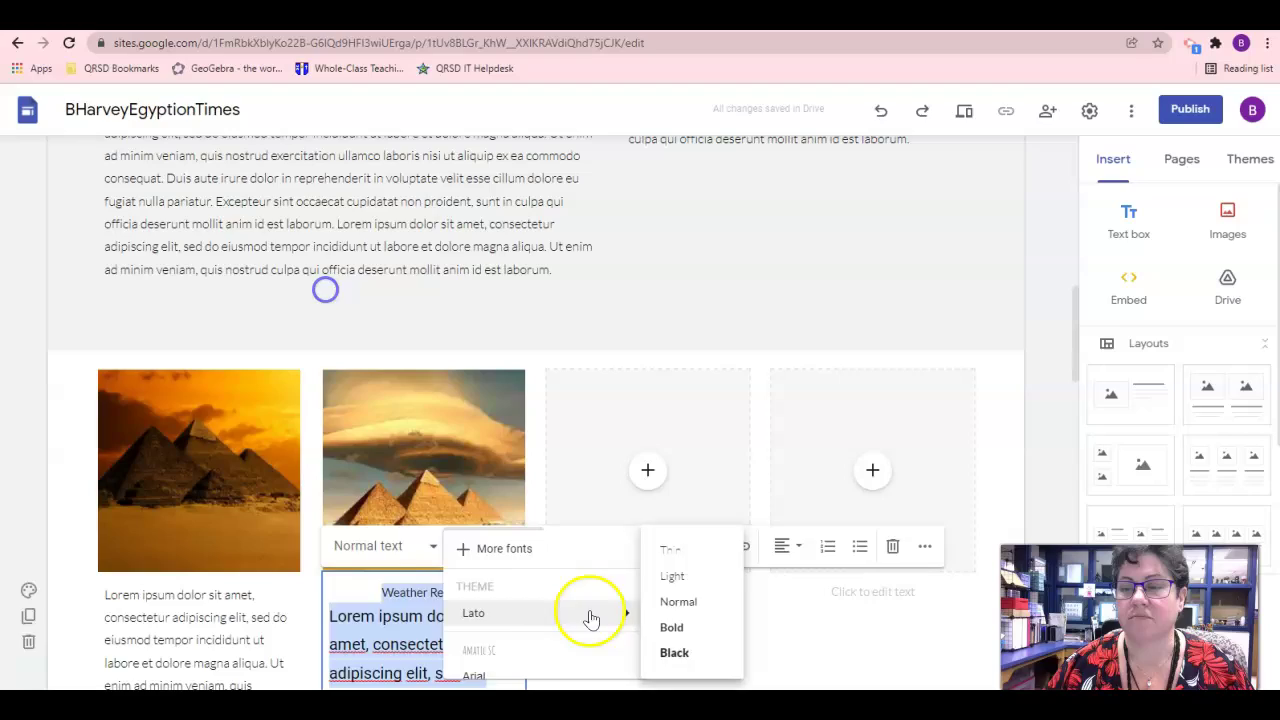
Set the Weather Report column's text to Lato, and enter Society Pages as the title under the third image.
click(586, 614)
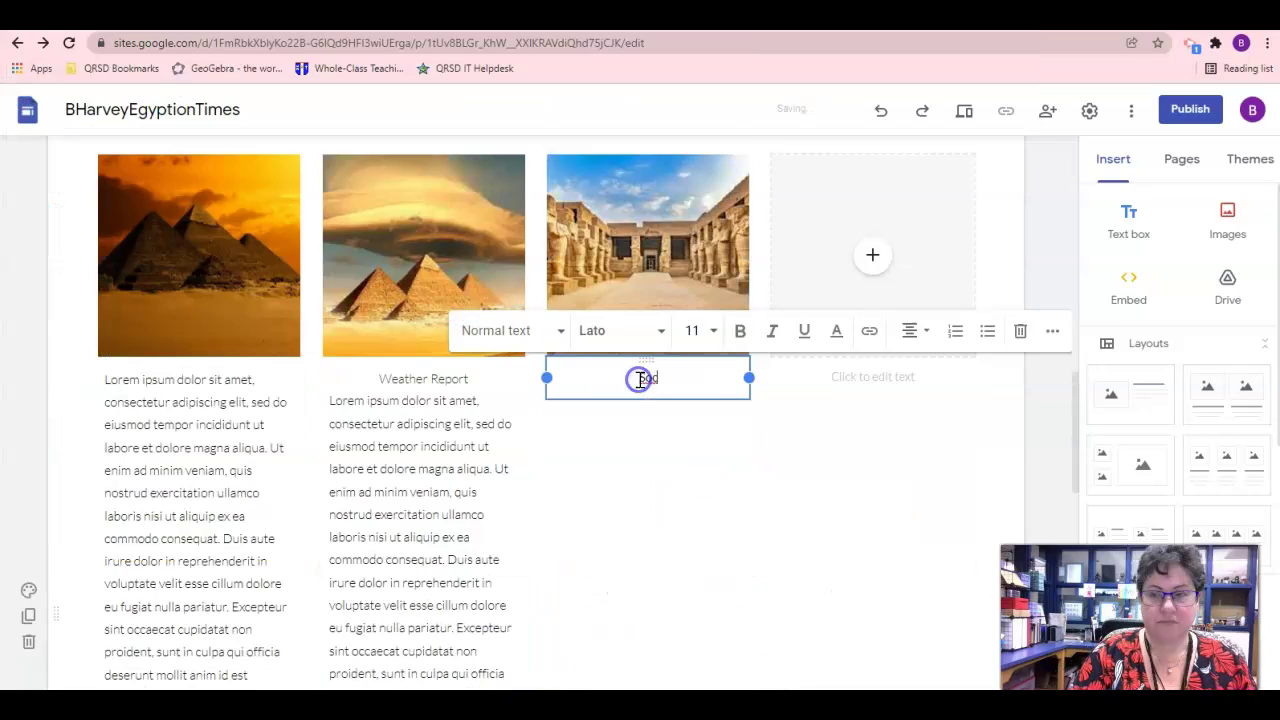
text(iety Pages)
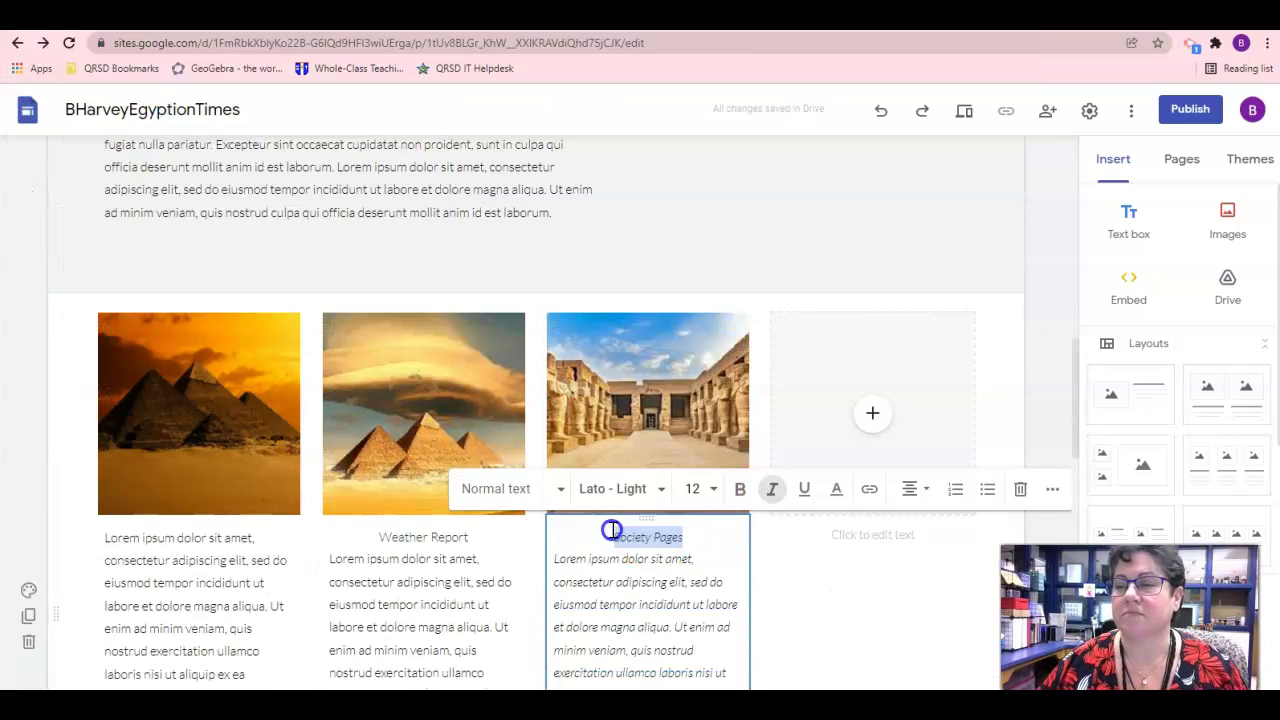
Make the Society Pages title bold and give it the Heading style.
click(740, 488)
click(560, 488)
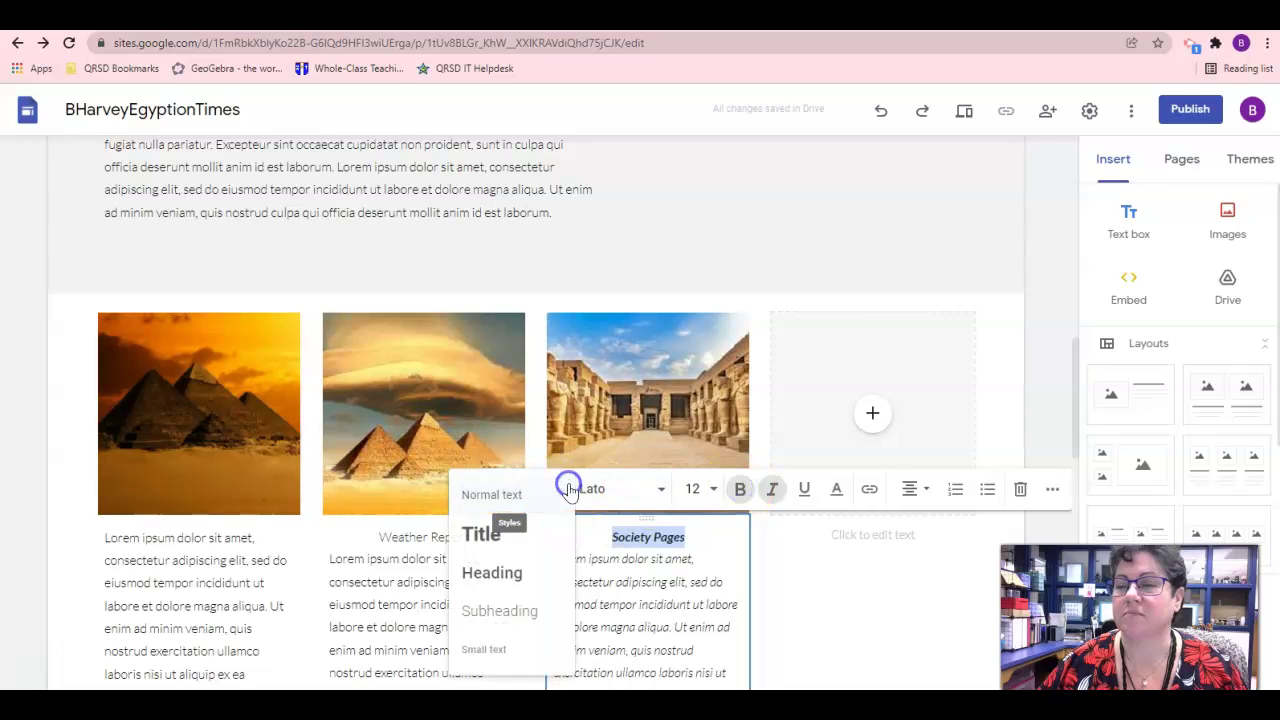
click(510, 571)
Give the Weather Report title under the second image the Heading style.
click(477, 538)
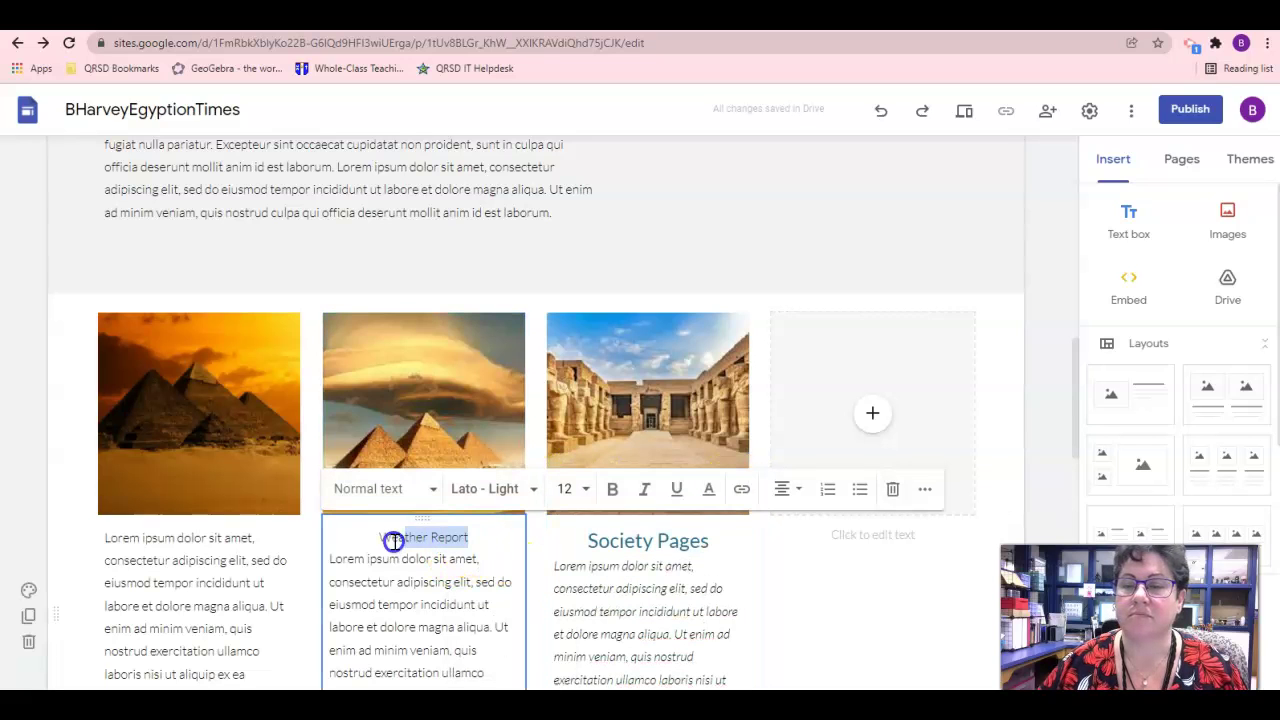
click(408, 488)
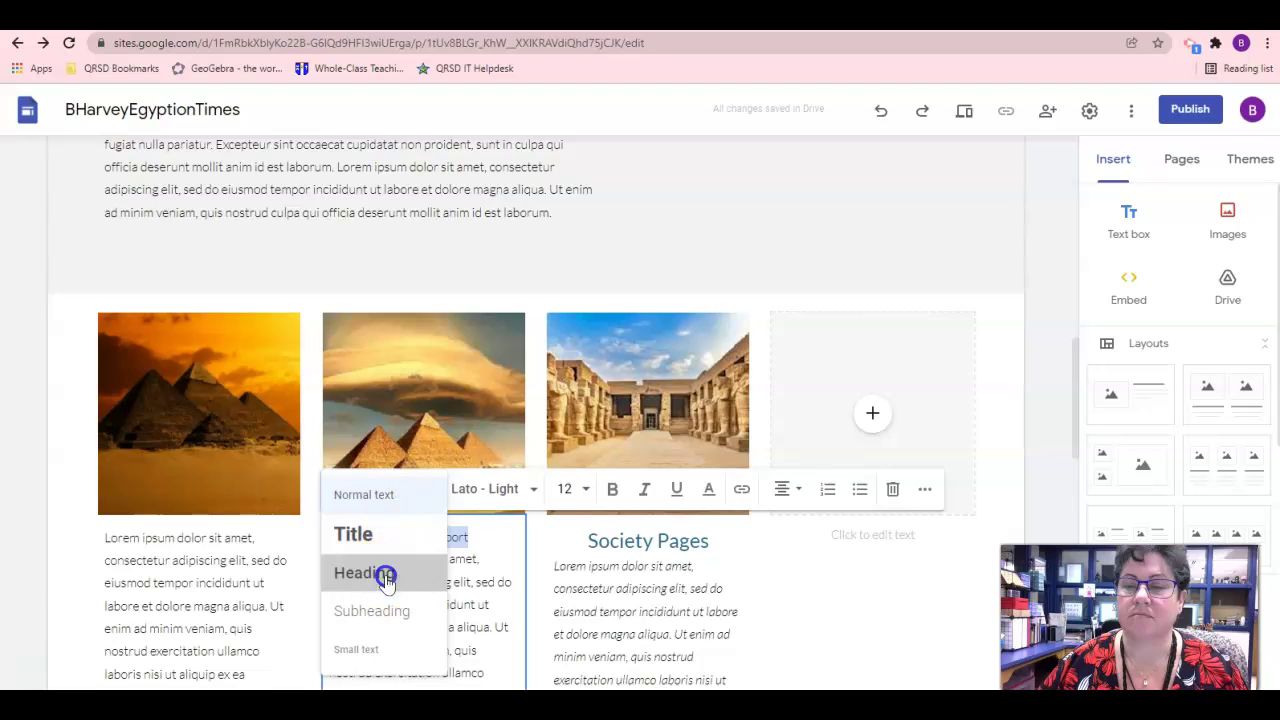
click(386, 573)
Add the heading Title on its own line above the text under the first image.
click(270, 533)
click(104, 537)
text(Title)
key(Return)
Fill the fourth image placeholder with the rock temple picture, and add a More Info heading with lorem ipsum text in Lato beneath it.
click(868, 414)
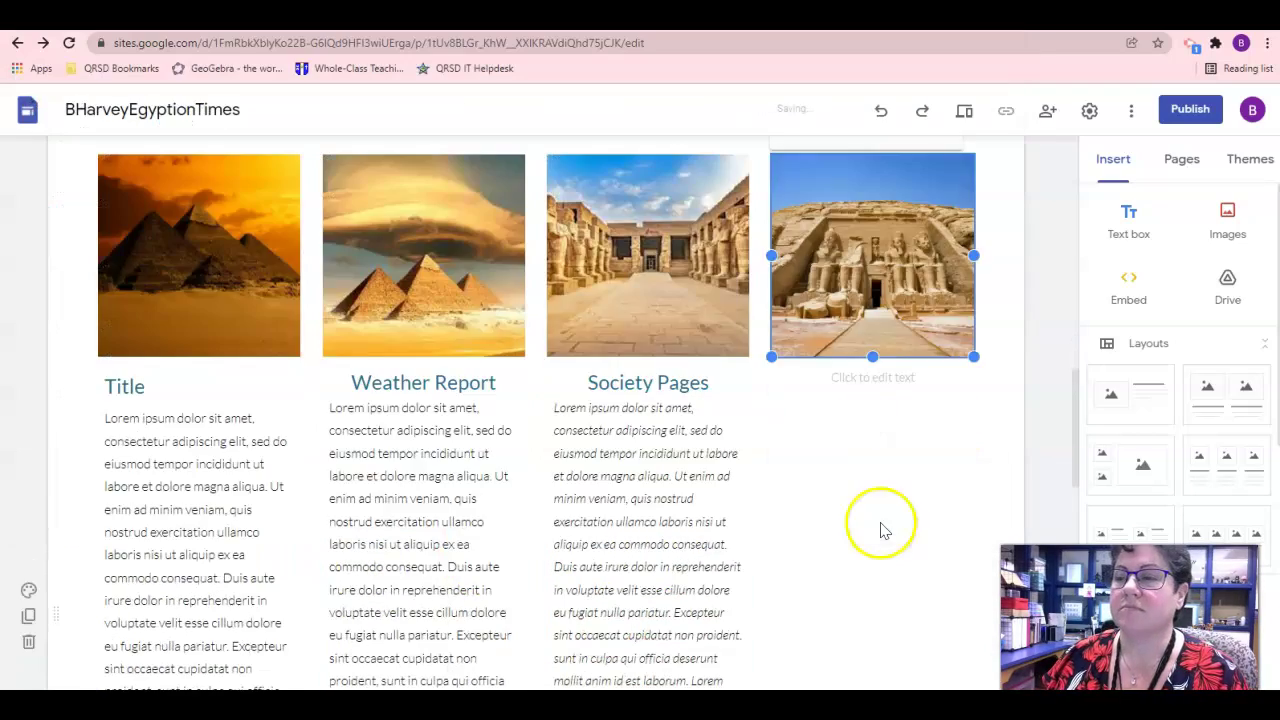
click(874, 380)
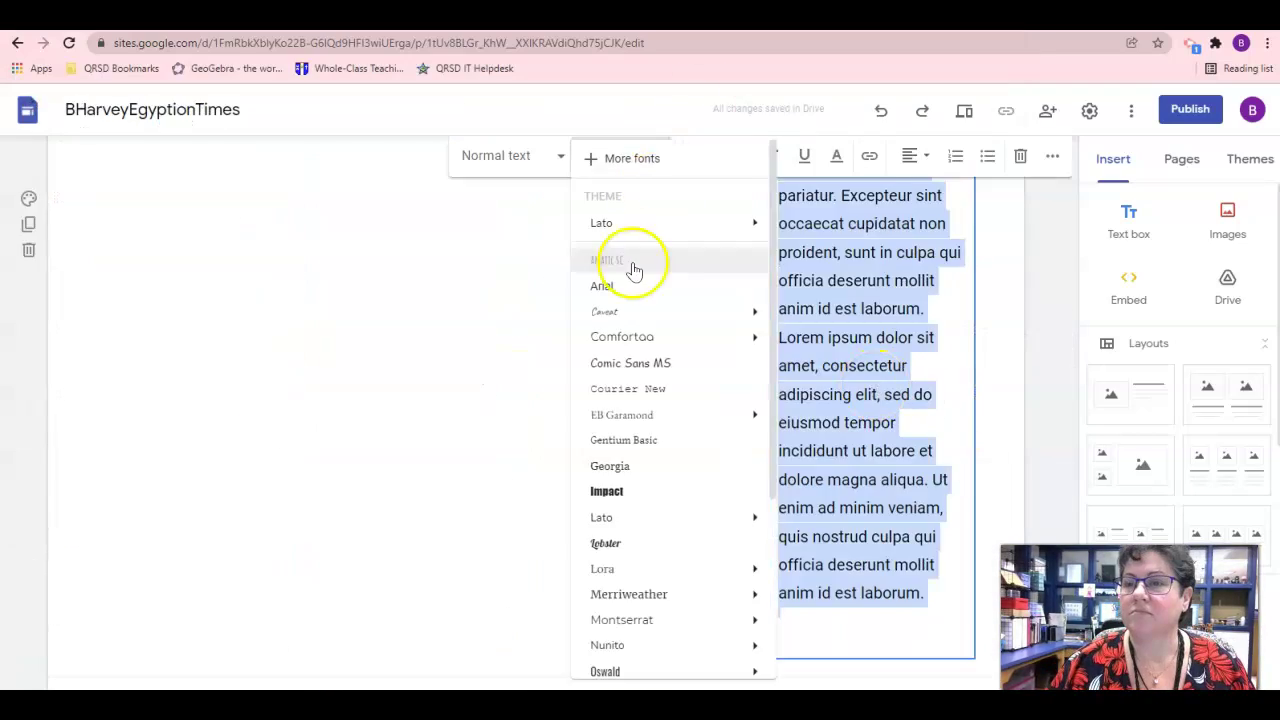
click(634, 271)
key(ctrl+a)
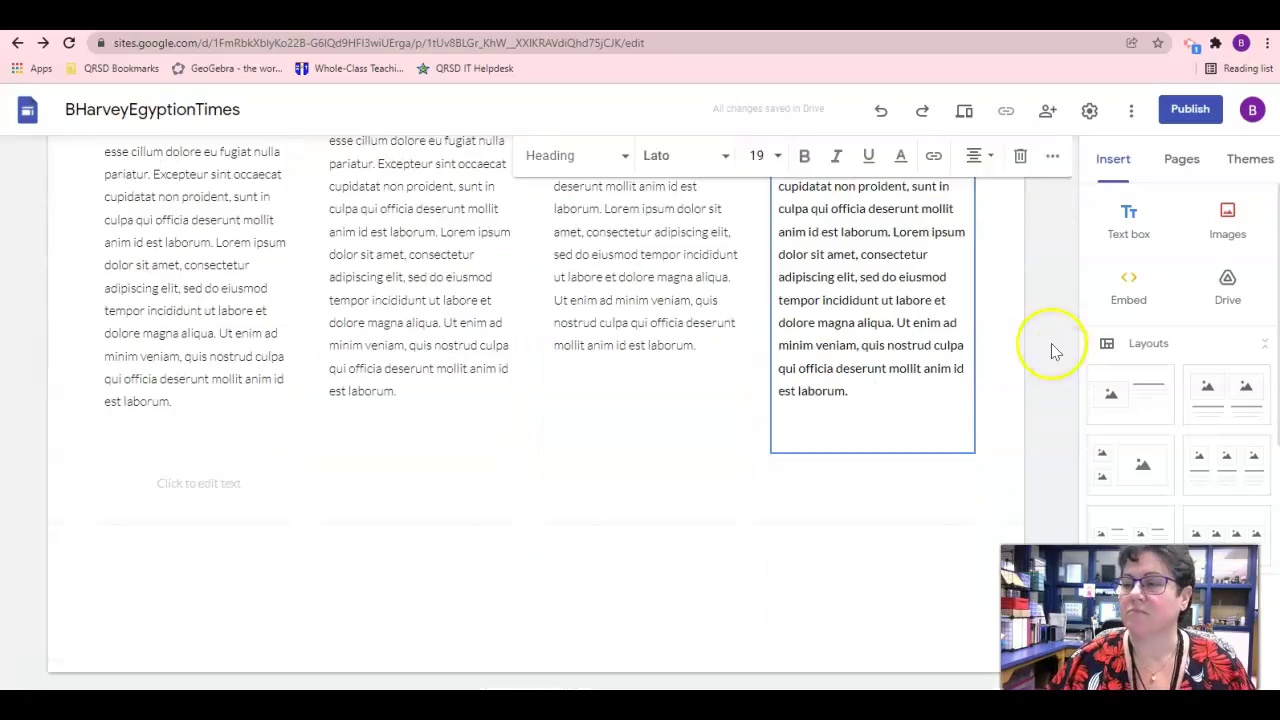
Insert the layout with two small placeholders beside a large one, and fill the large one with a map of Al Haram, Giza, Egypt.
click(300, 486)
click(1129, 229)
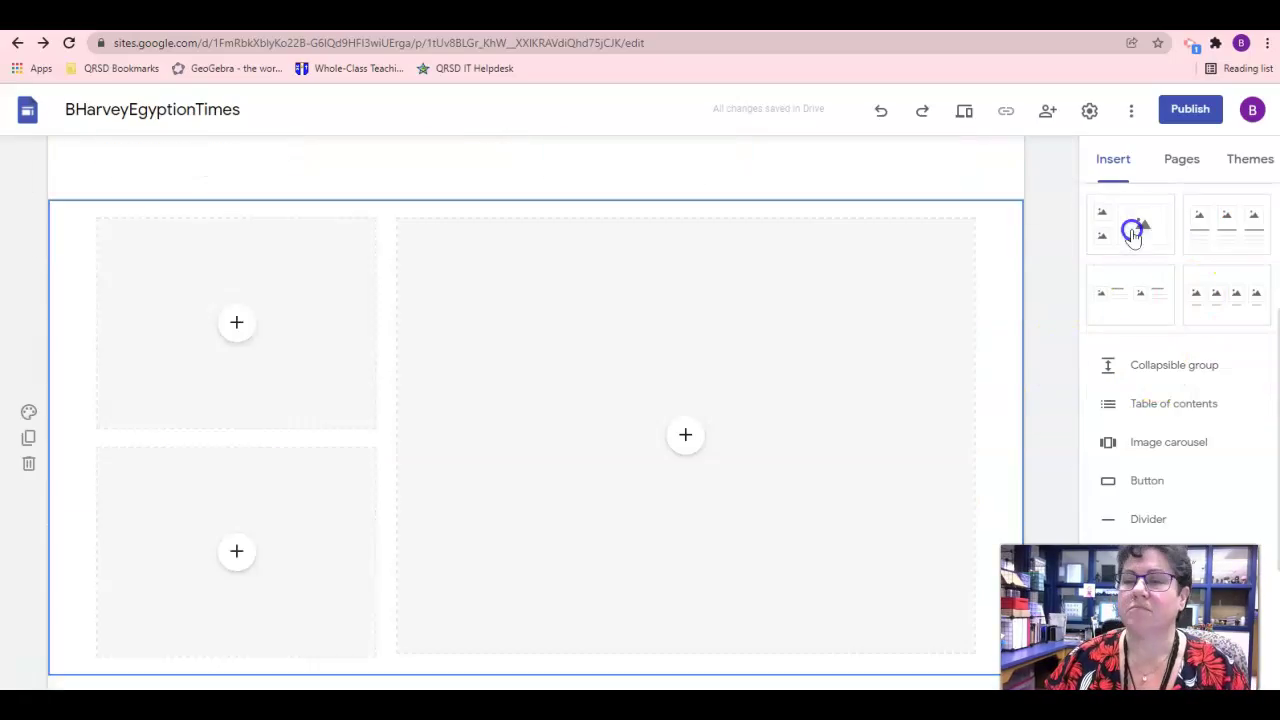
click(685, 435)
click(714, 647)
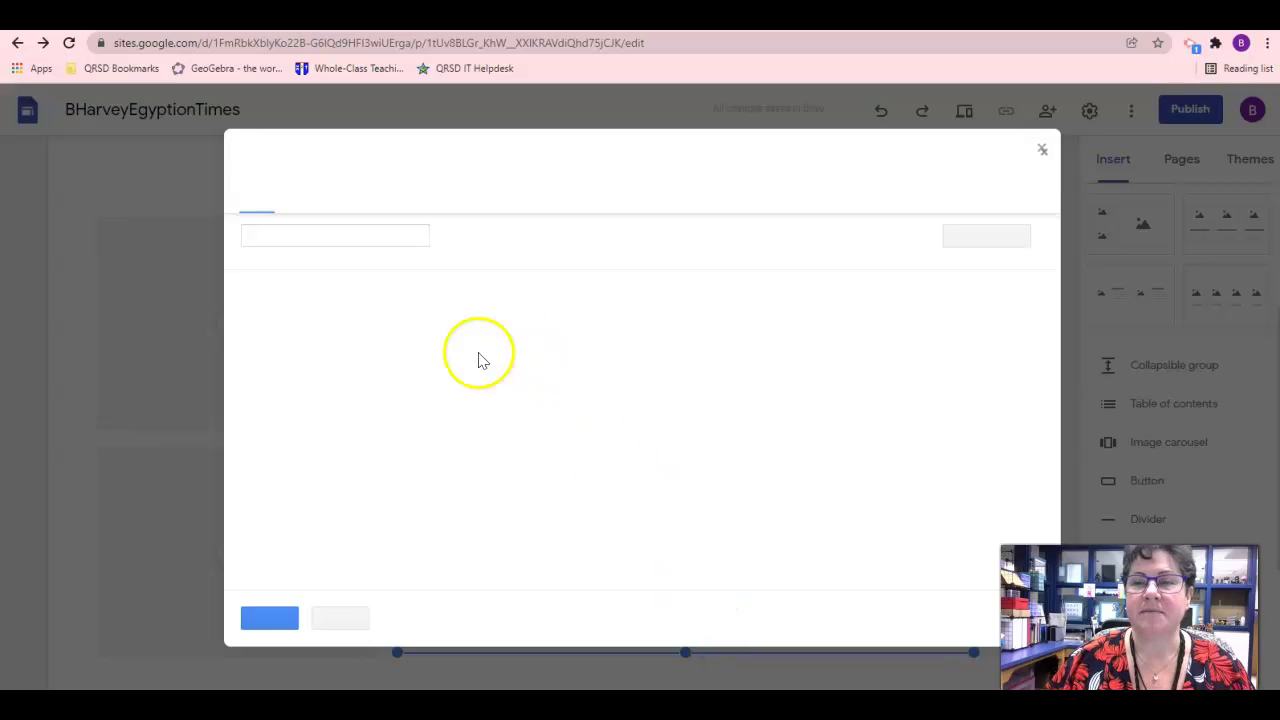
click(387, 235)
text(egy)
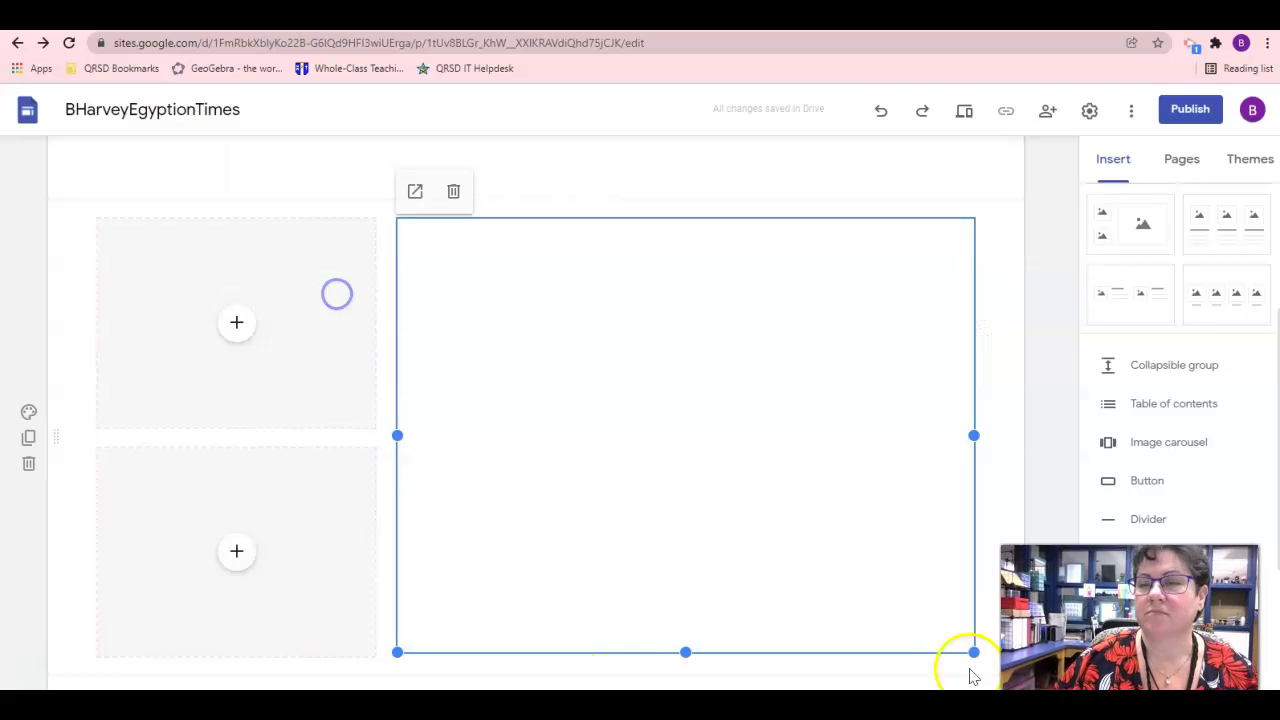
Choose YouTube as the content source for the upper small placeholder beside the map.
click(237, 323)
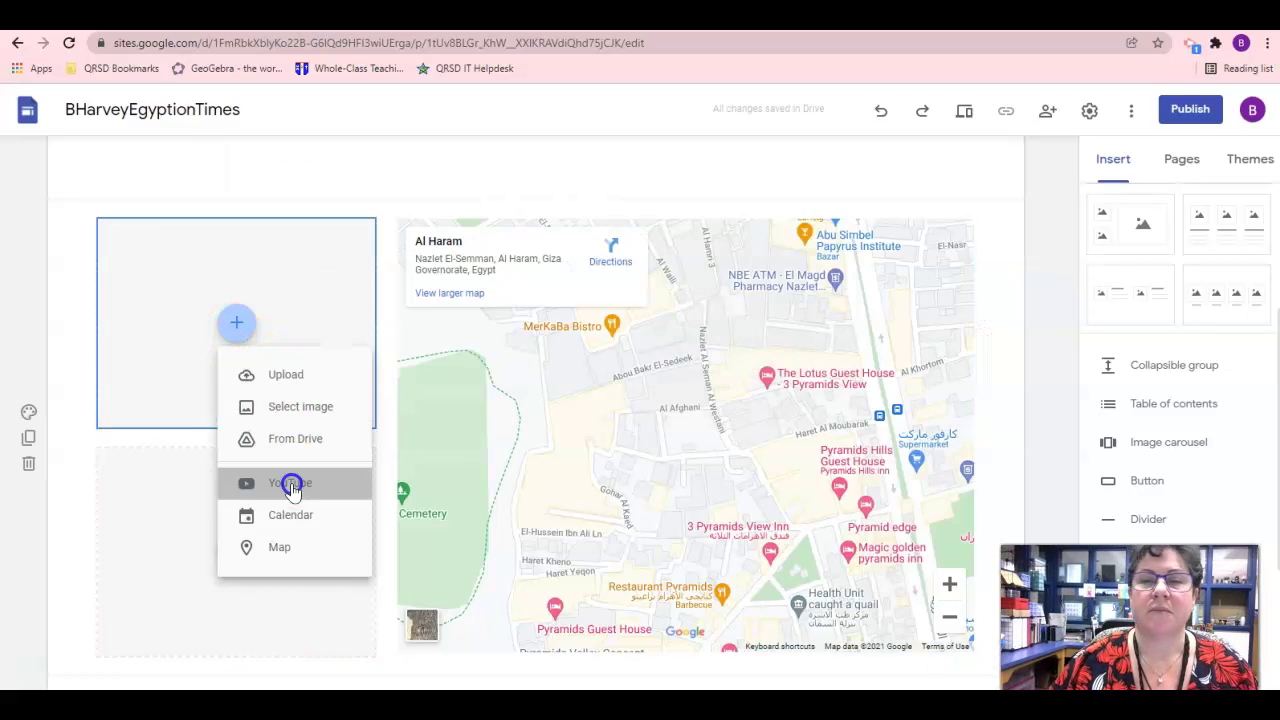
click(289, 486)
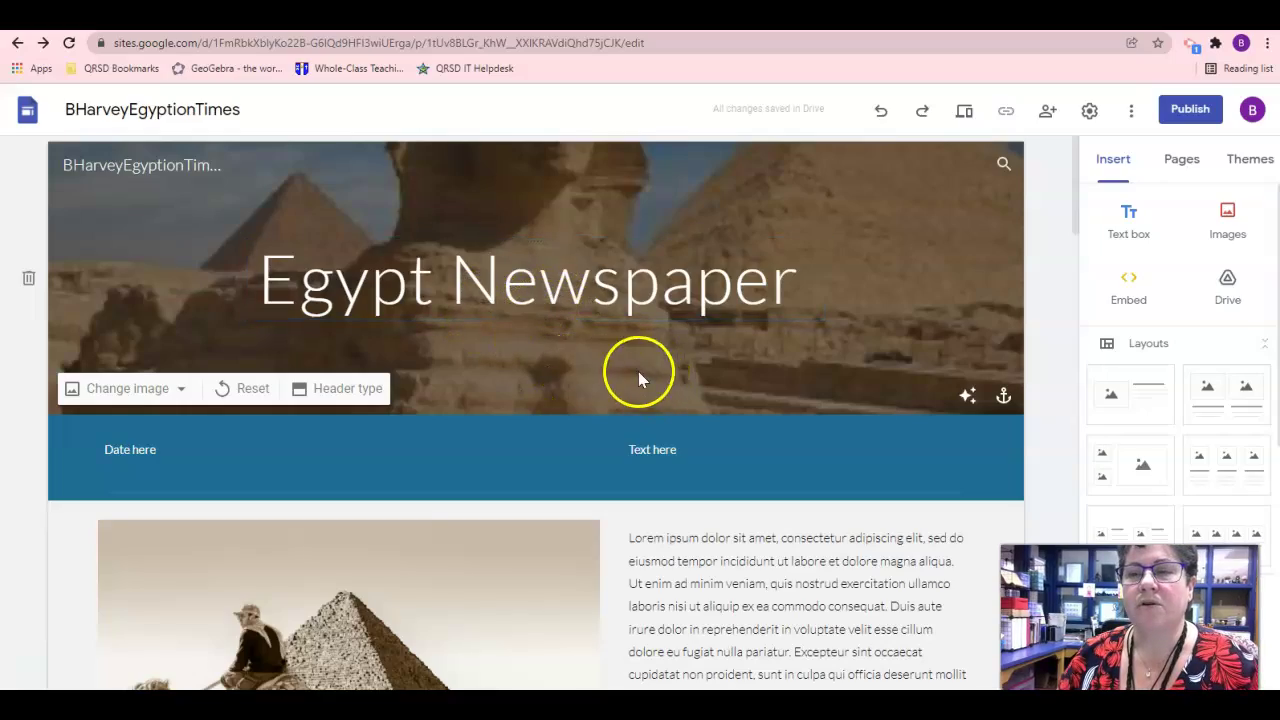
Review the finished newspaper page from header to map section, and publish the site under its suggested web address.
scroll(670, 506, down, 10)
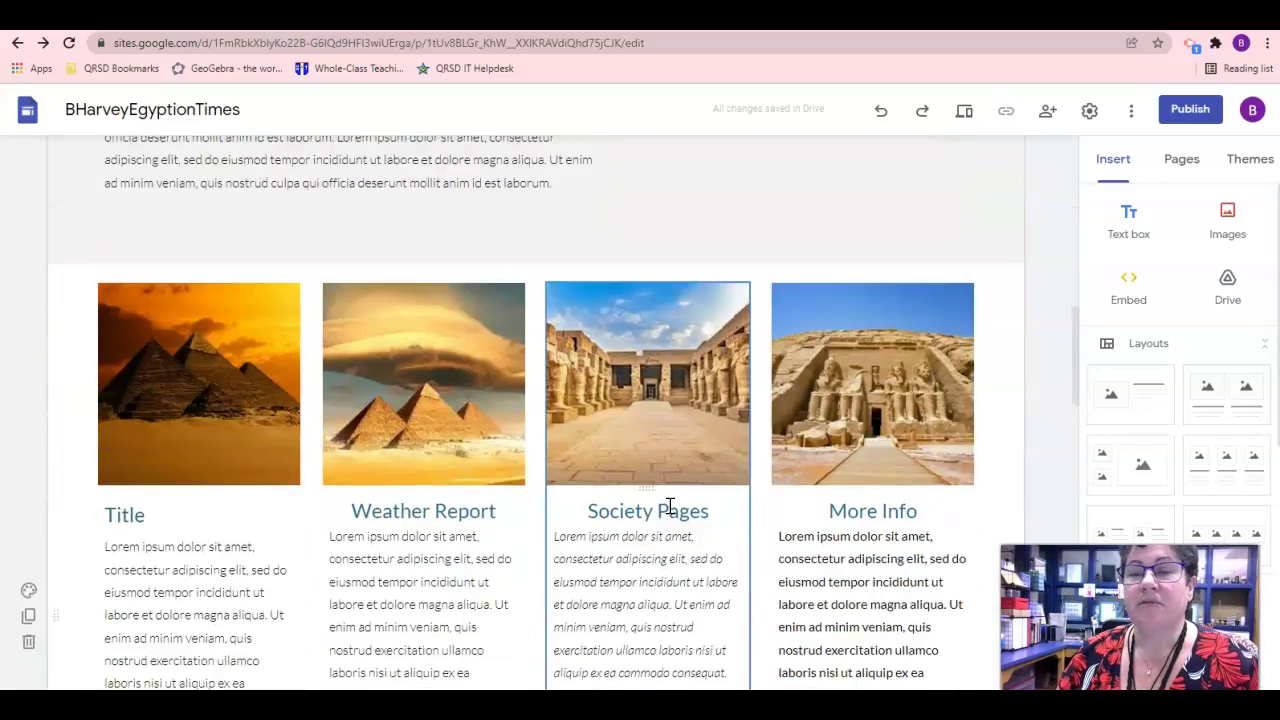
scroll(670, 506, down, 10)
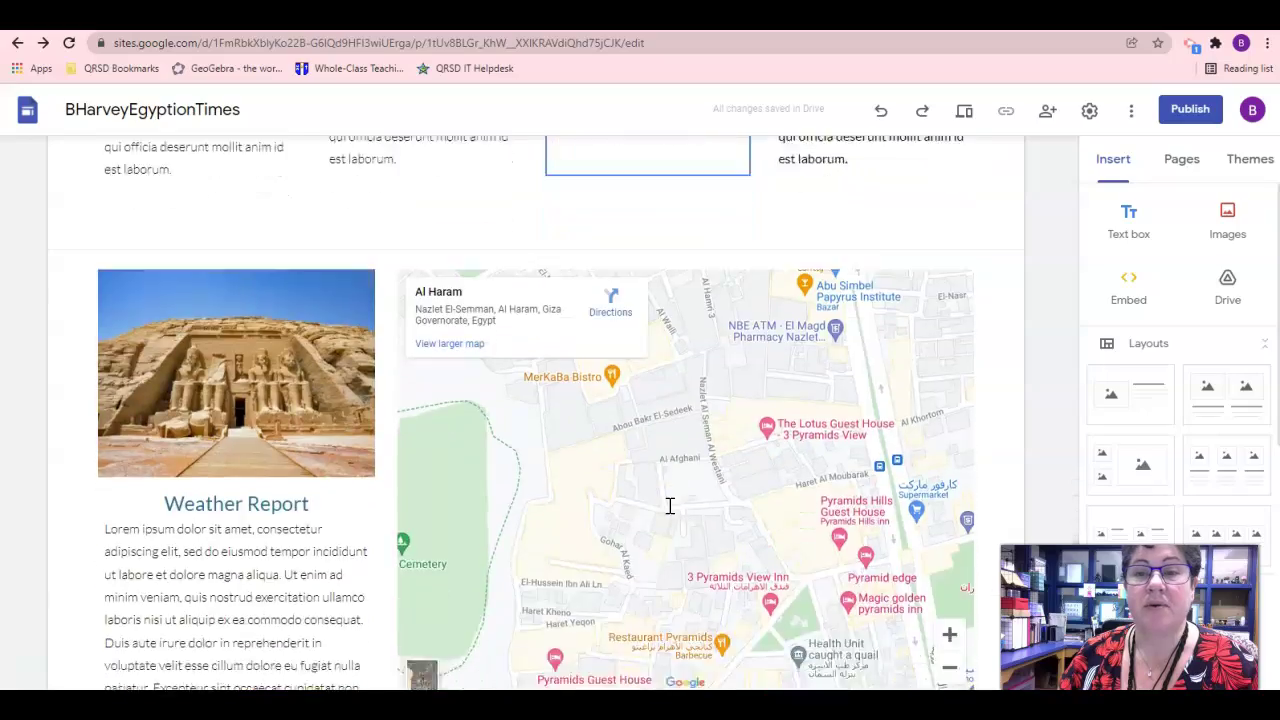
scroll(670, 506, down, 3)
scroll(828, 560, up, 20)
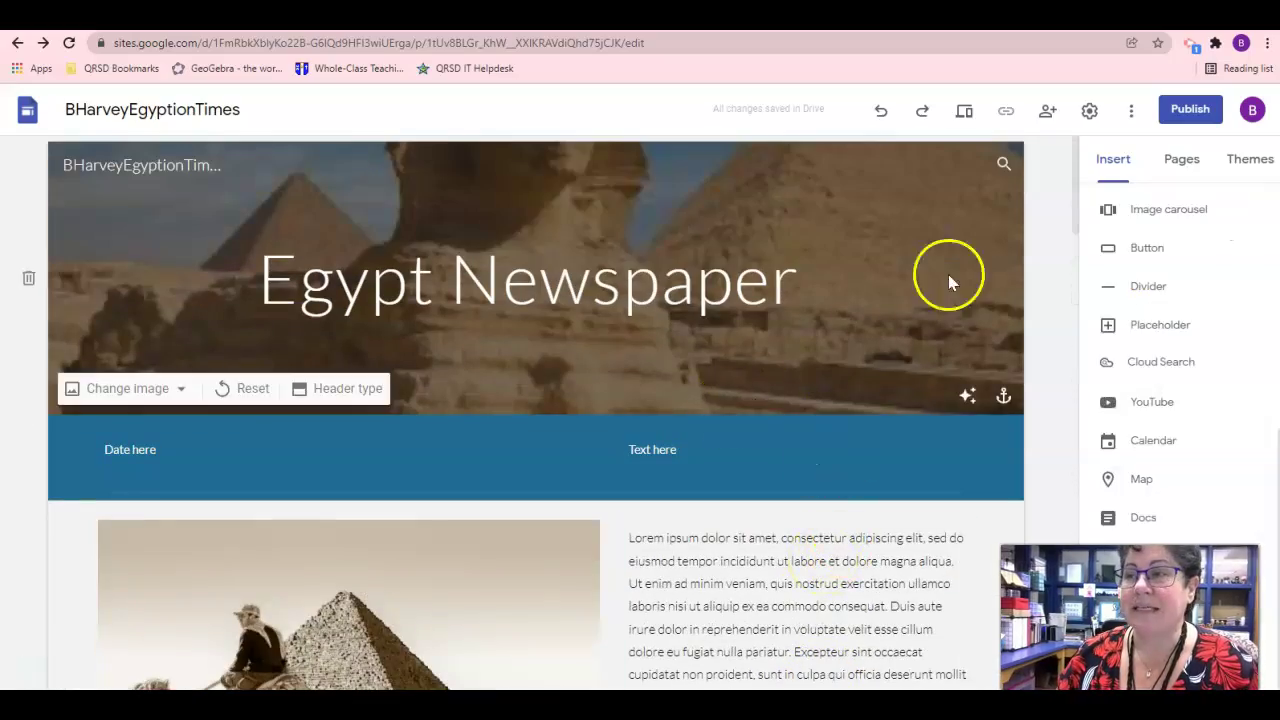
click(1190, 112)
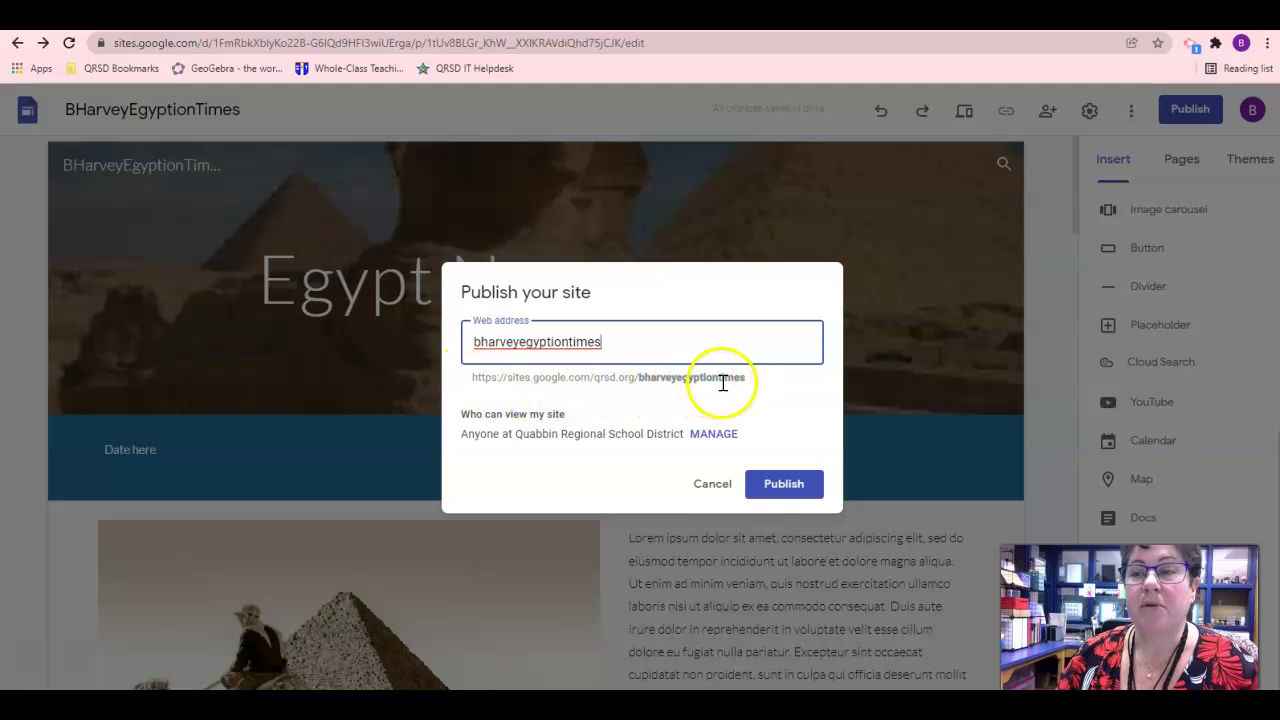
click(781, 490)
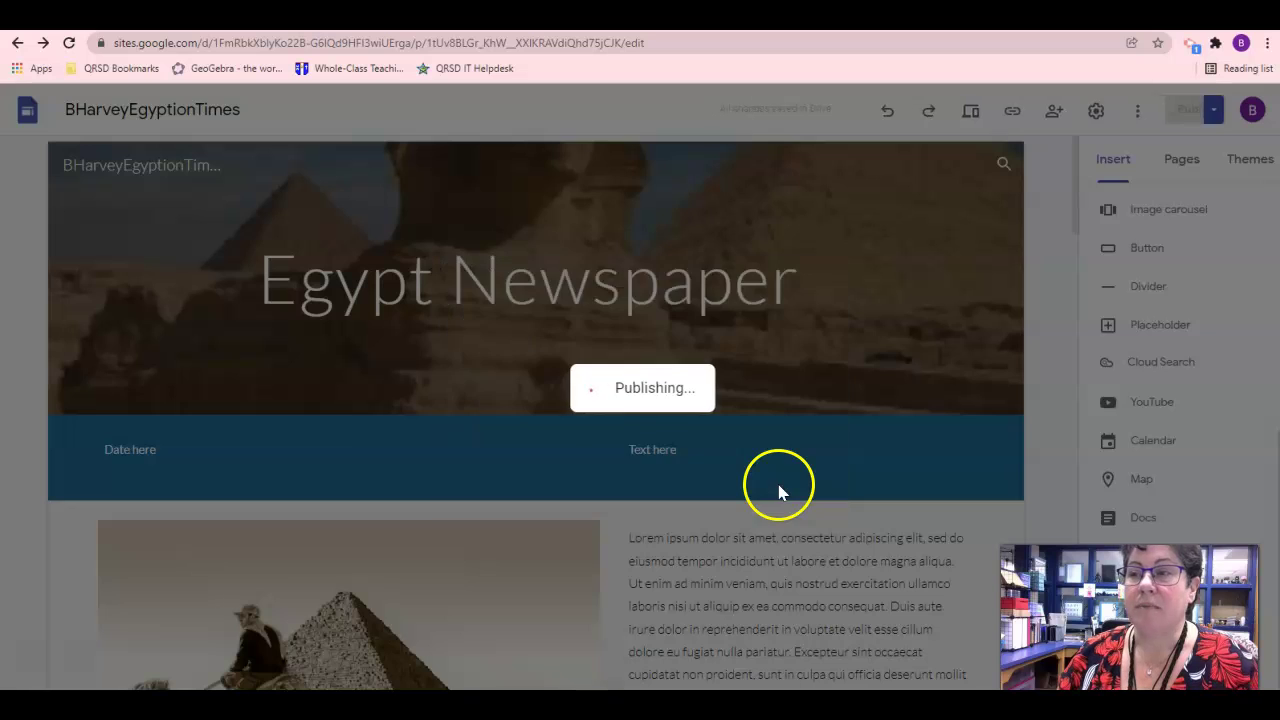
Check the options for sharing with people and groups, close them, and copy the published site's link.
click(1030, 113)
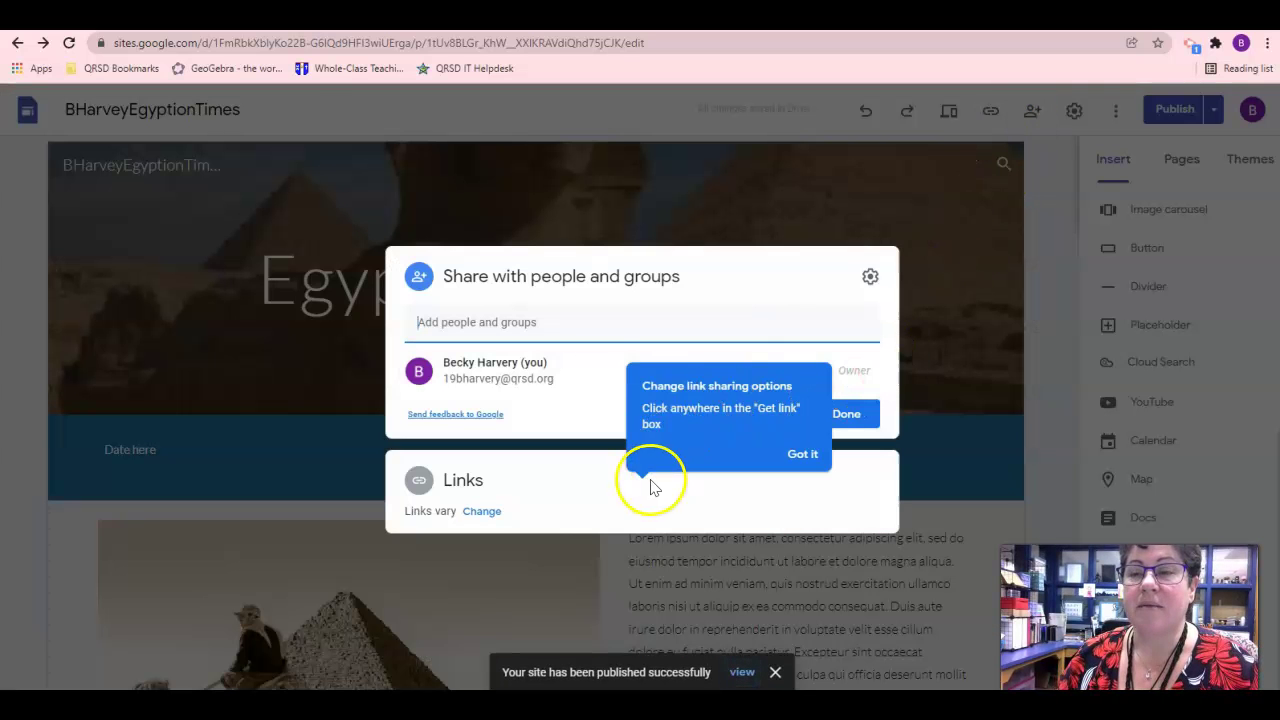
click(930, 200)
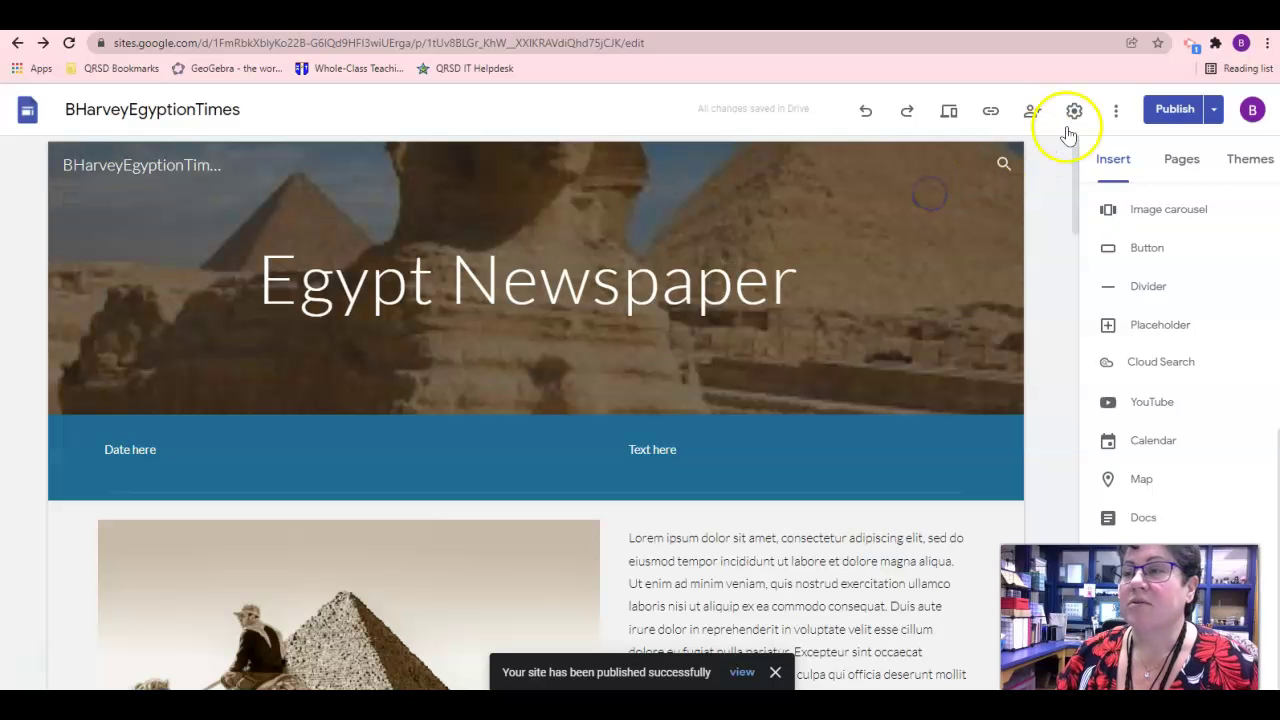
click(991, 115)
click(822, 400)
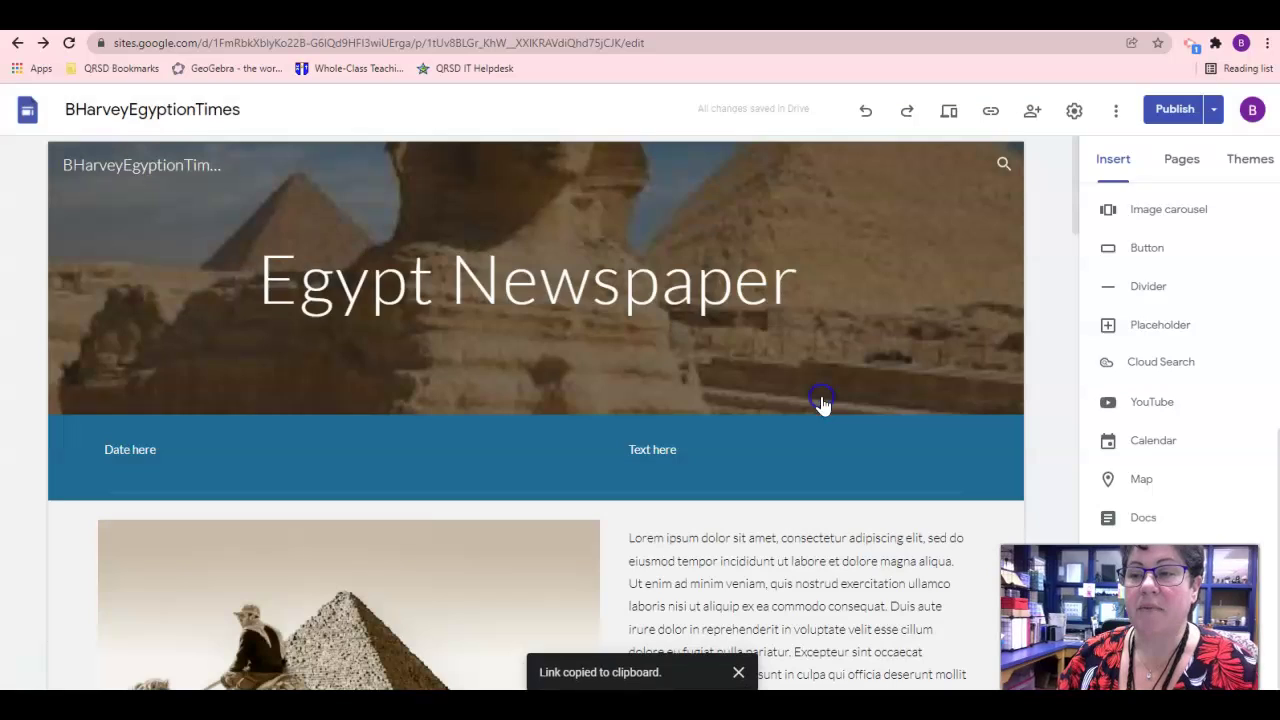